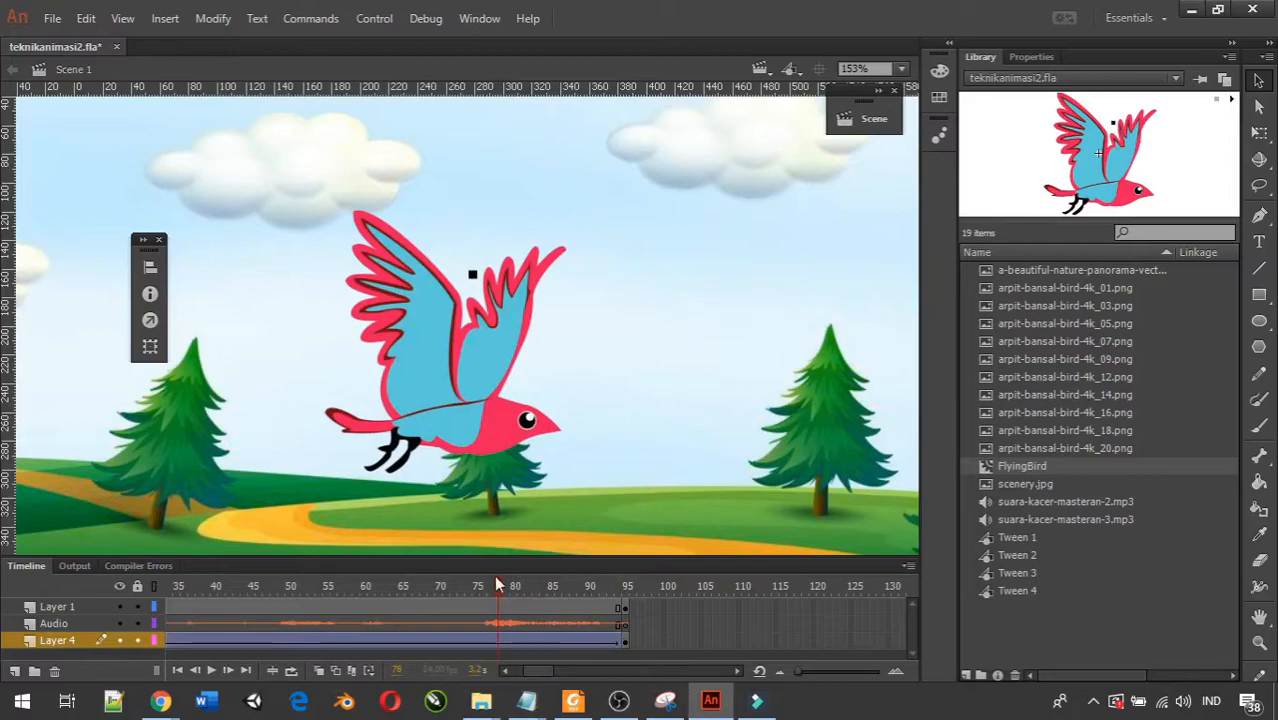
Step: Select frame 59 on the Audio layer and show the frame's sound properties
{"action": "left_click", "coordinate": [488, 624]}
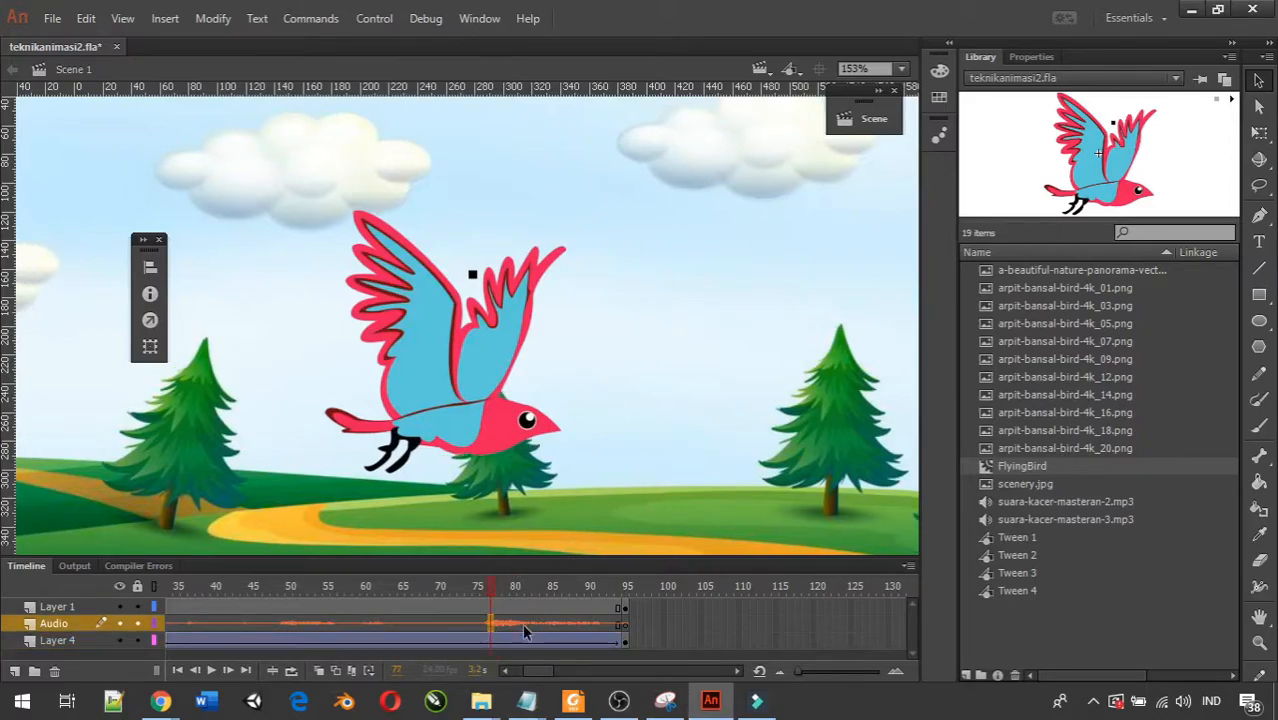
{"action": "left_click", "coordinate": [302, 621]}
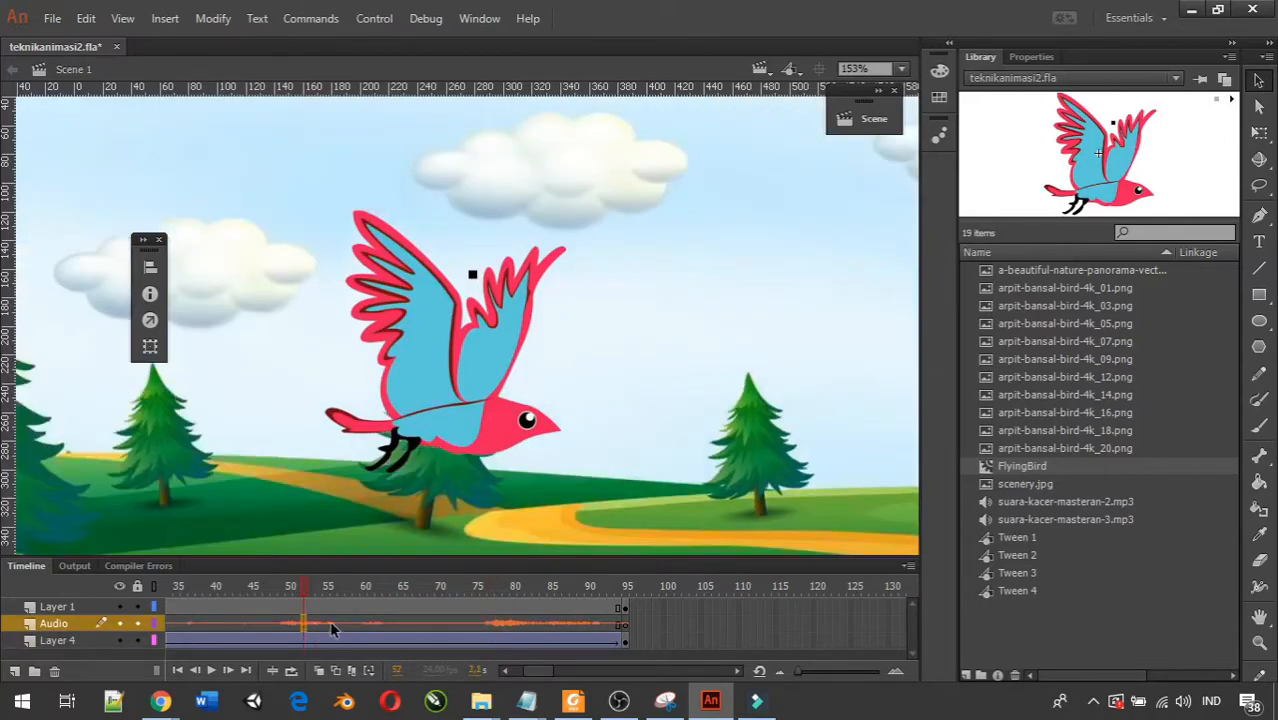
{"action": "left_click", "coordinate": [329, 620]}
{"action": "left_click", "coordinate": [355, 622]}
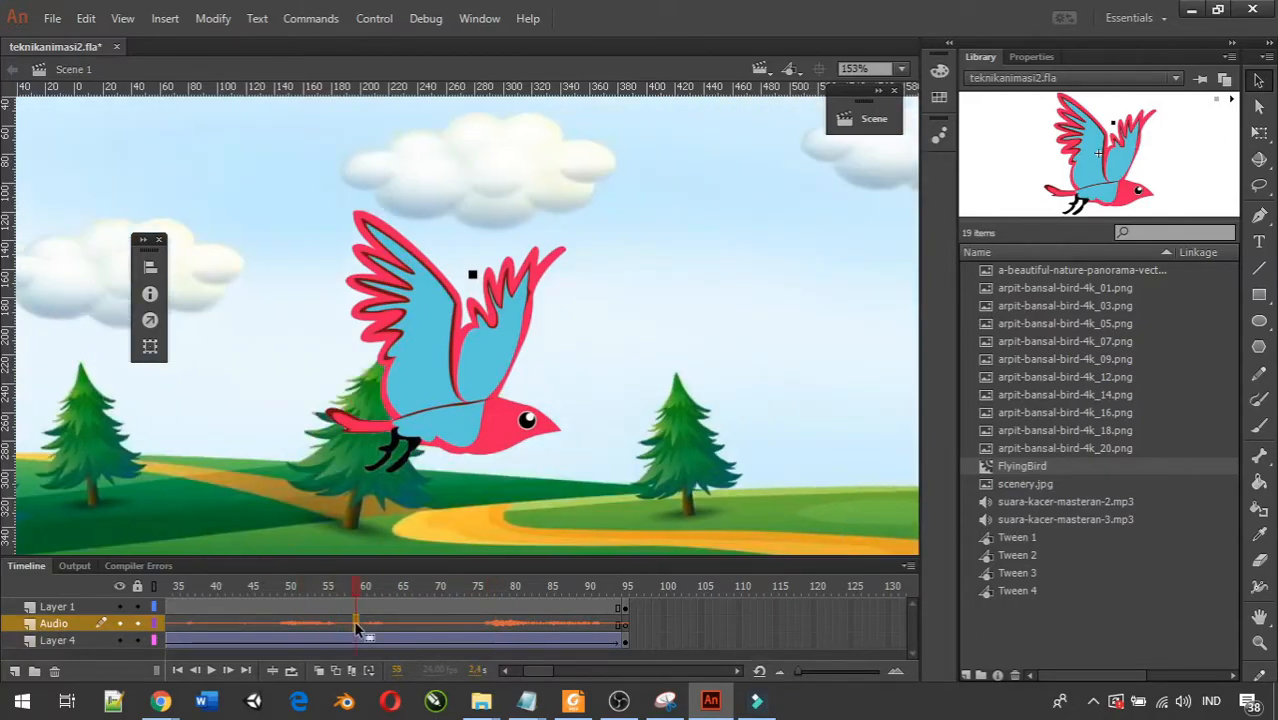
{"action": "left_click", "coordinate": [1032, 57]}
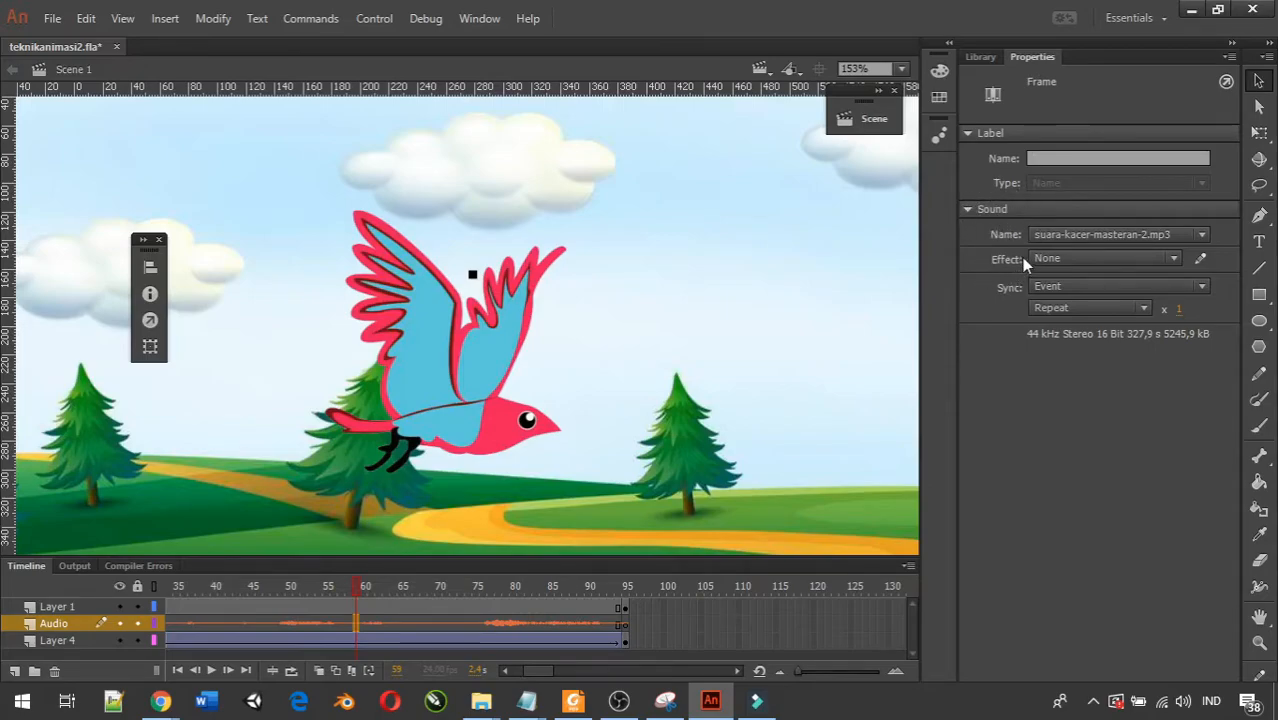
Step: Review the available sound effects and set the suara-kacer-masteran-2.mp3 effect to Left channel
{"action": "left_click", "coordinate": [1082, 265]}
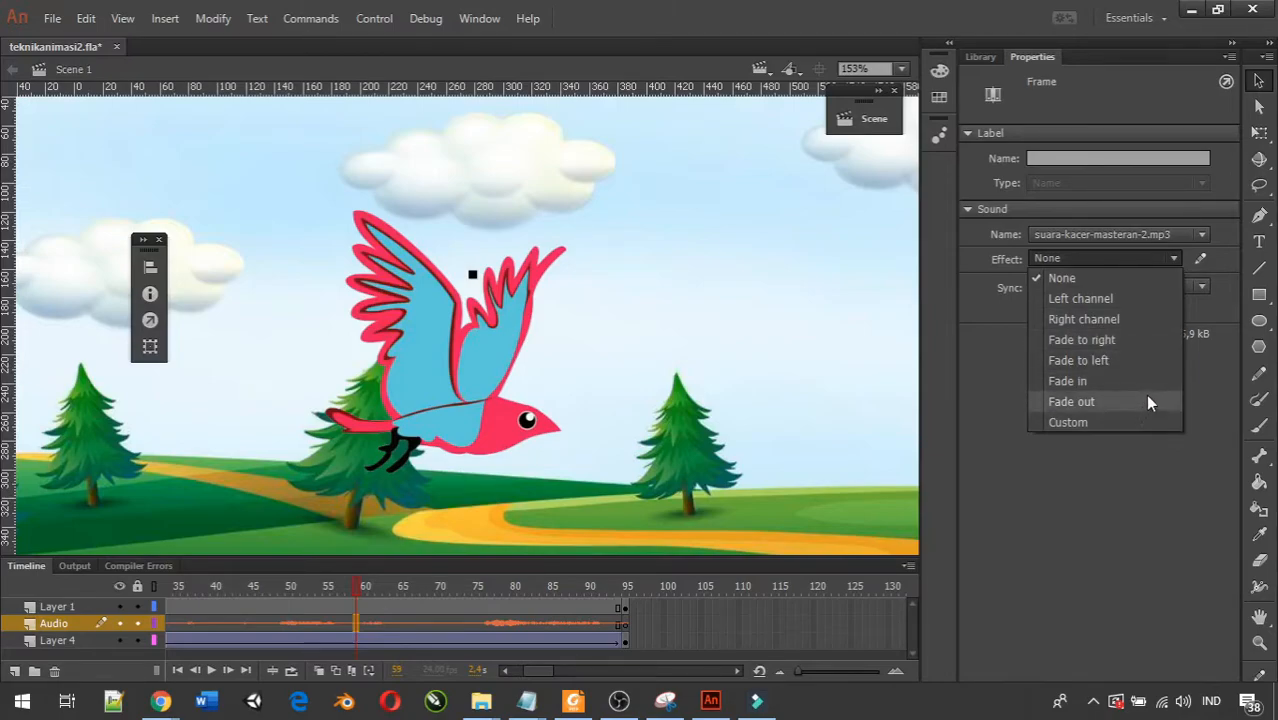
{"action": "left_click", "coordinate": [1003, 413]}
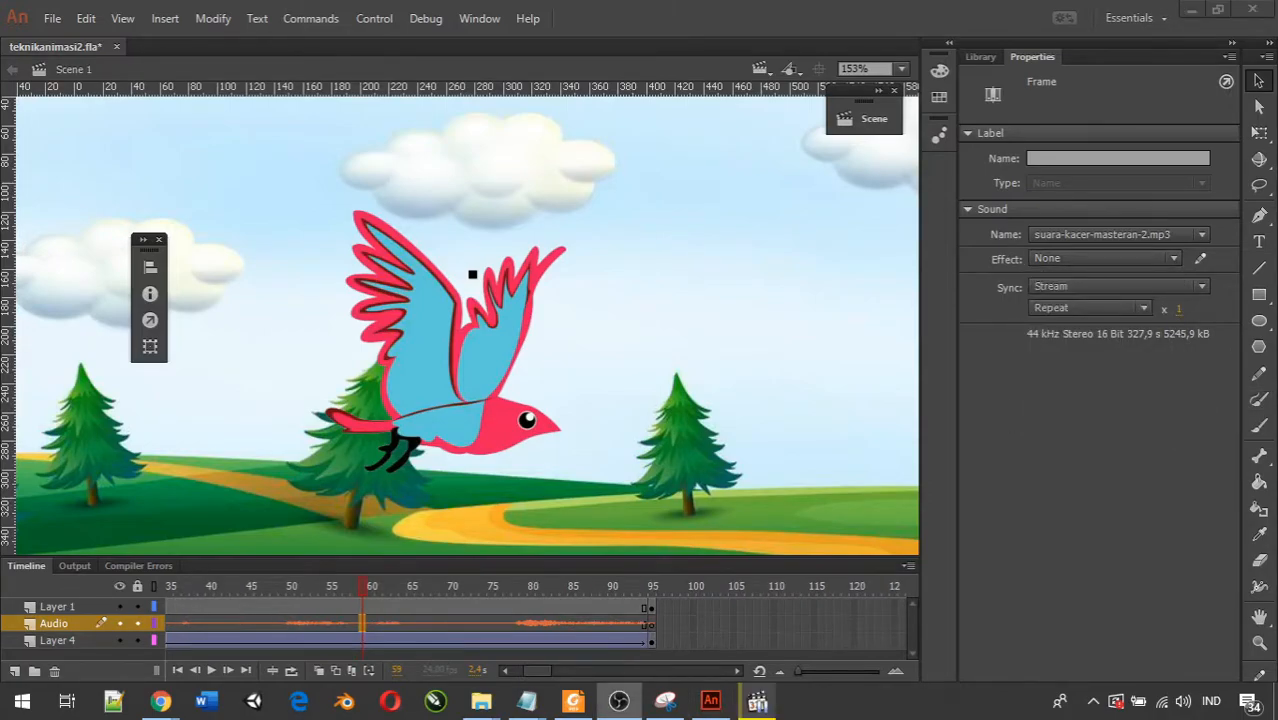
{"action": "left_click", "coordinate": [1103, 257]}
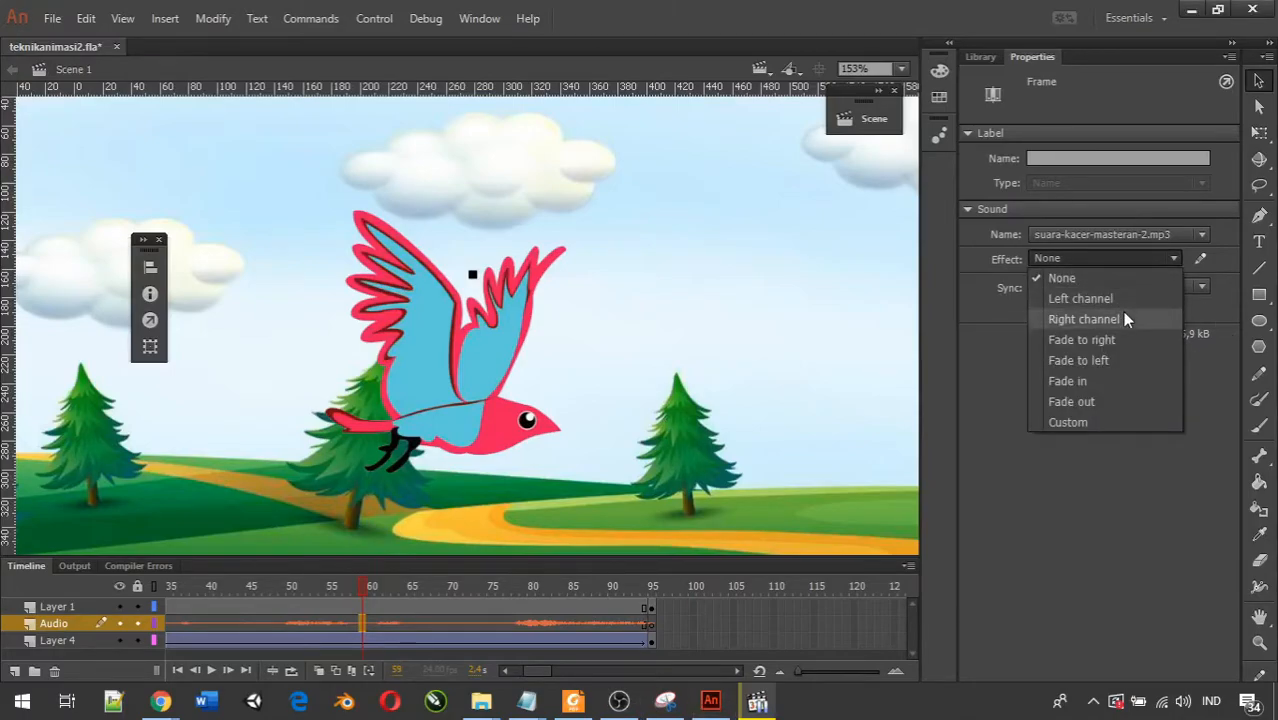
{"action": "left_click", "coordinate": [1135, 256]}
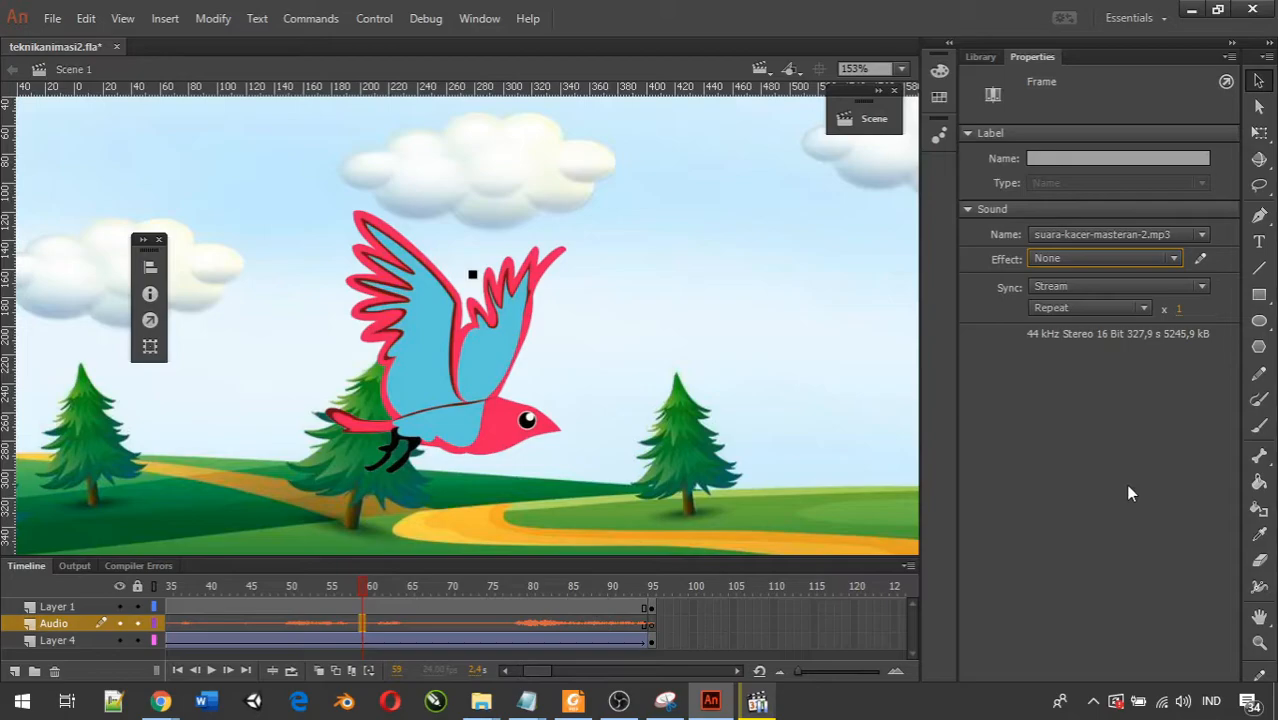
{"action": "left_click", "coordinate": [1032, 258]}
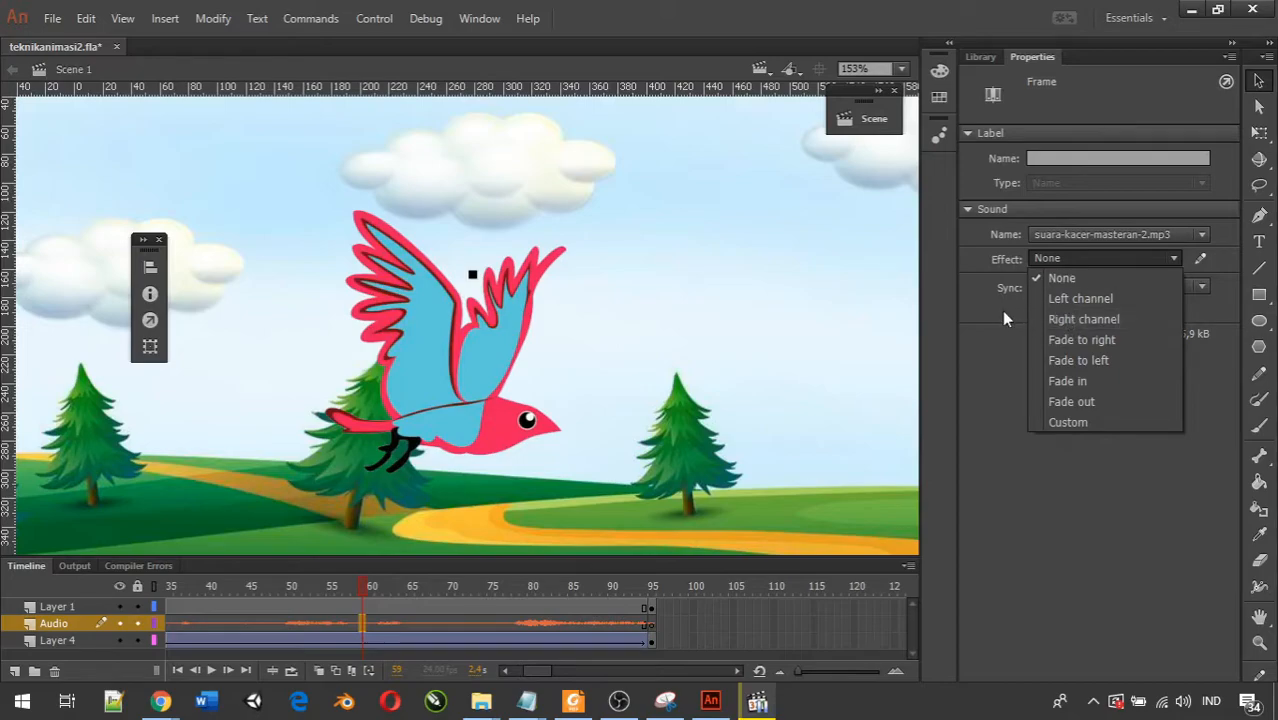
{"action": "left_click", "coordinate": [1081, 300]}
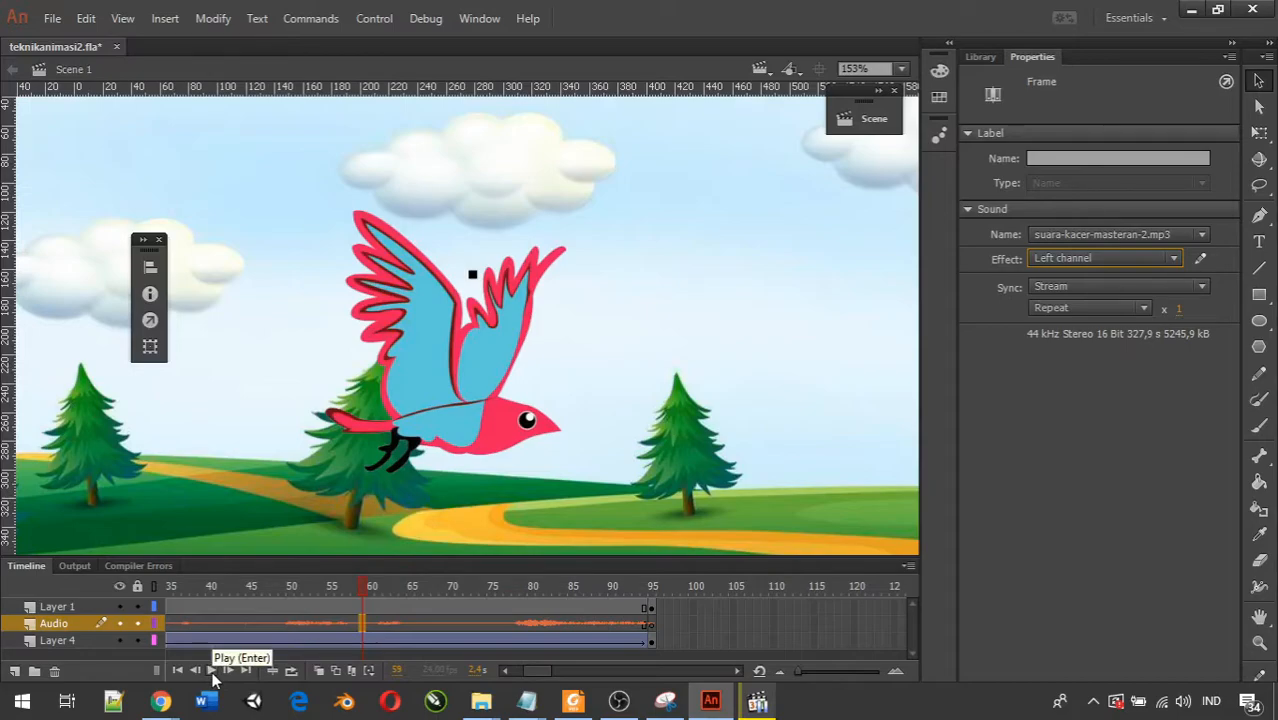
Step: Try Event as the sound's sync mode and return it to Stream
{"action": "left_click", "coordinate": [1055, 285]}
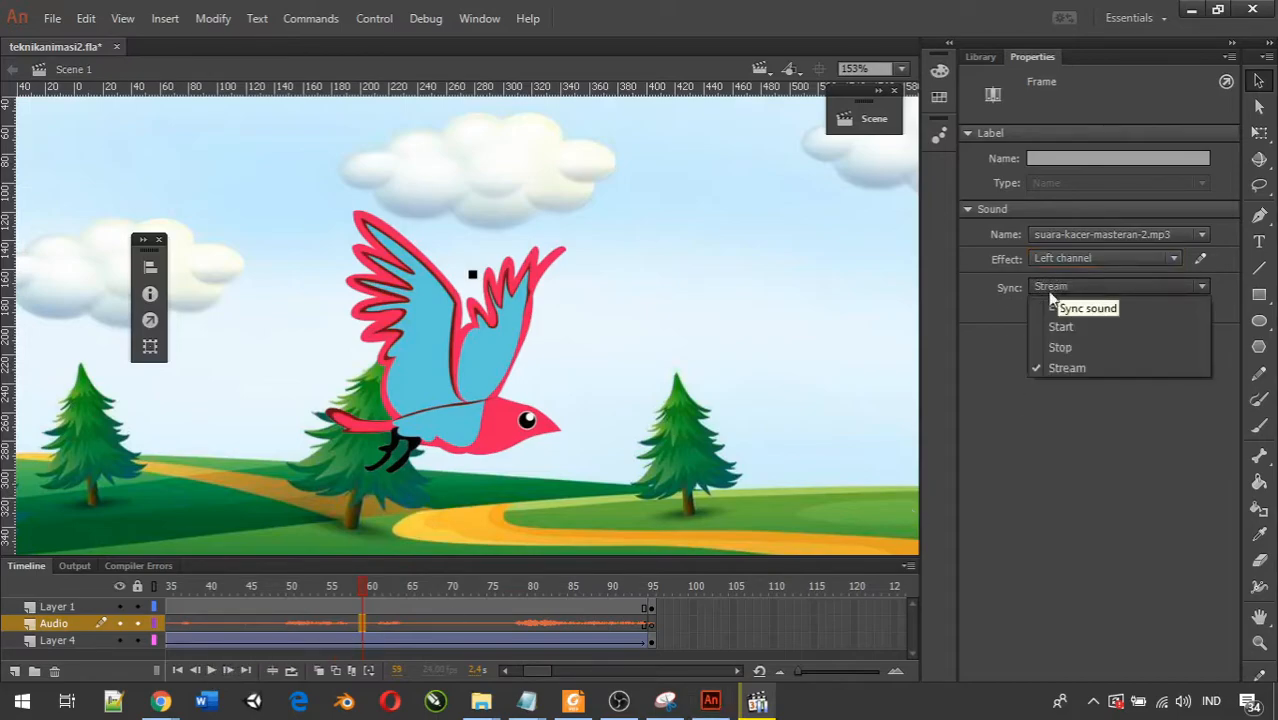
{"action": "left_click", "coordinate": [1077, 306]}
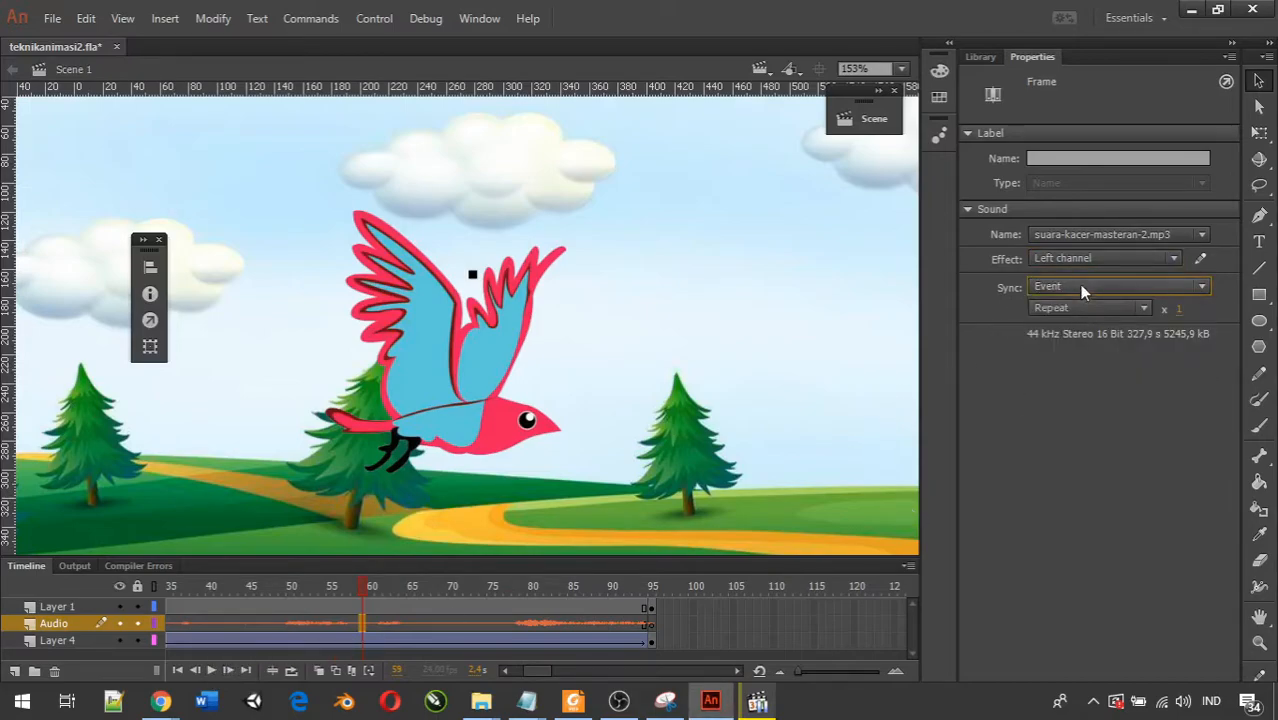
{"action": "left_click", "coordinate": [1079, 284]}
{"action": "left_click", "coordinate": [1069, 364]}
Step: Review the sync modes without changing Stream, and play the timeline to hear the Left channel effect
{"action": "left_click", "coordinate": [1066, 283]}
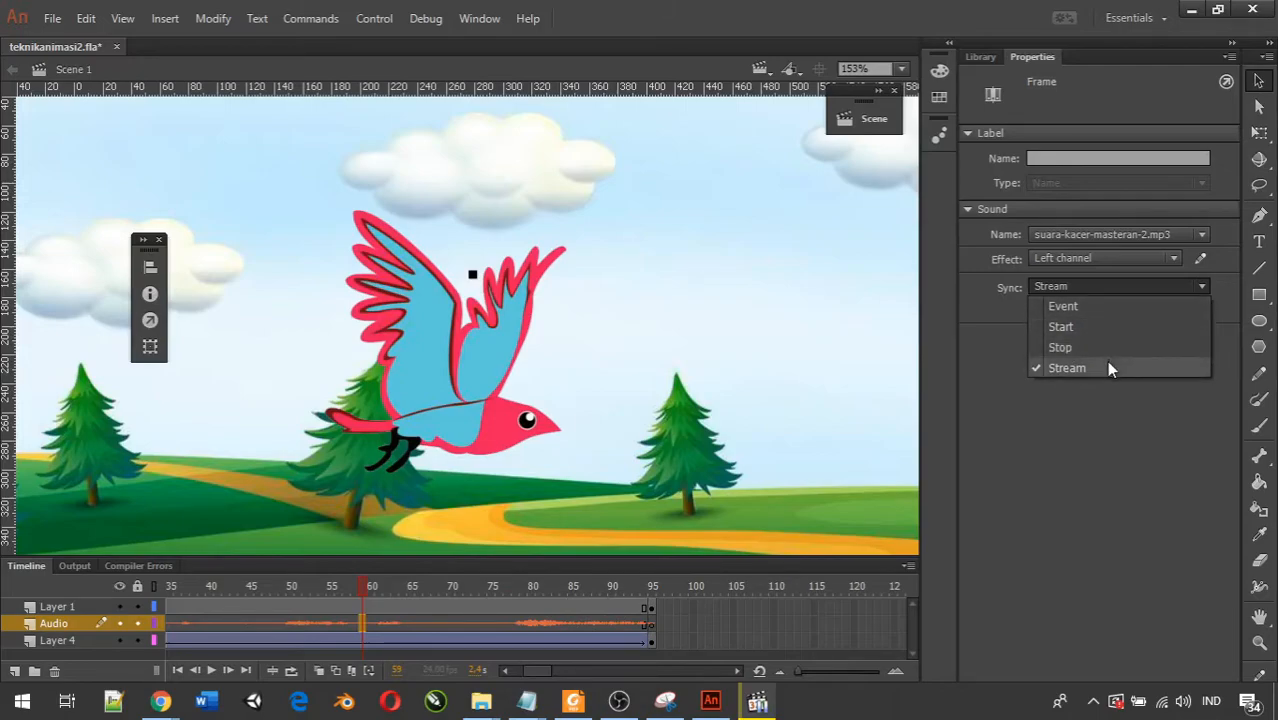
{"action": "left_click", "coordinate": [1104, 420]}
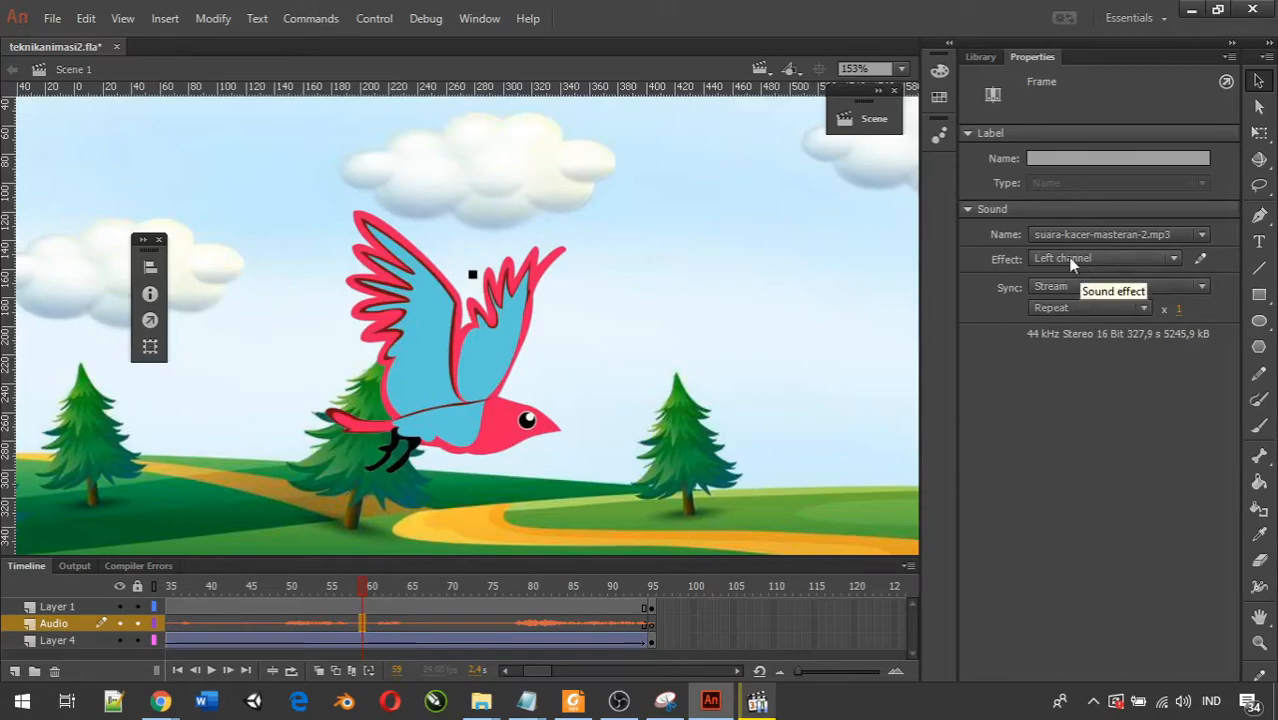
{"action": "left_click", "coordinate": [214, 671]}
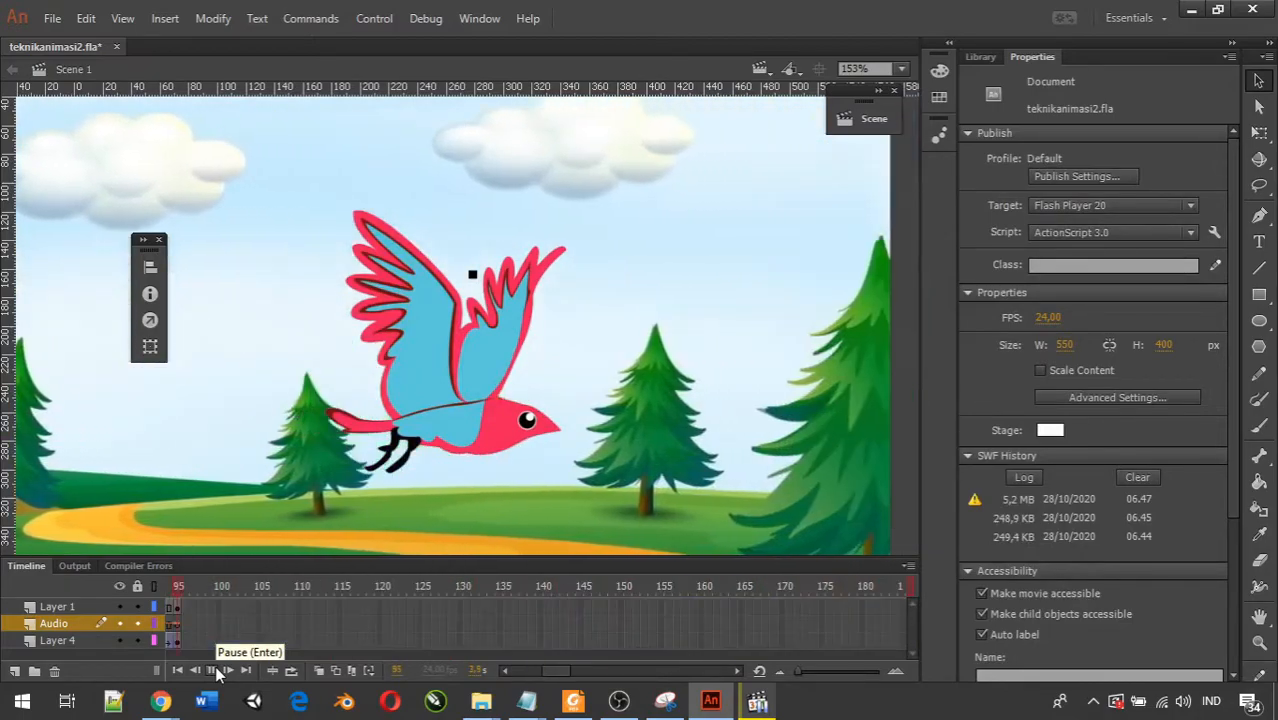
{"action": "left_click", "coordinate": [214, 671]}
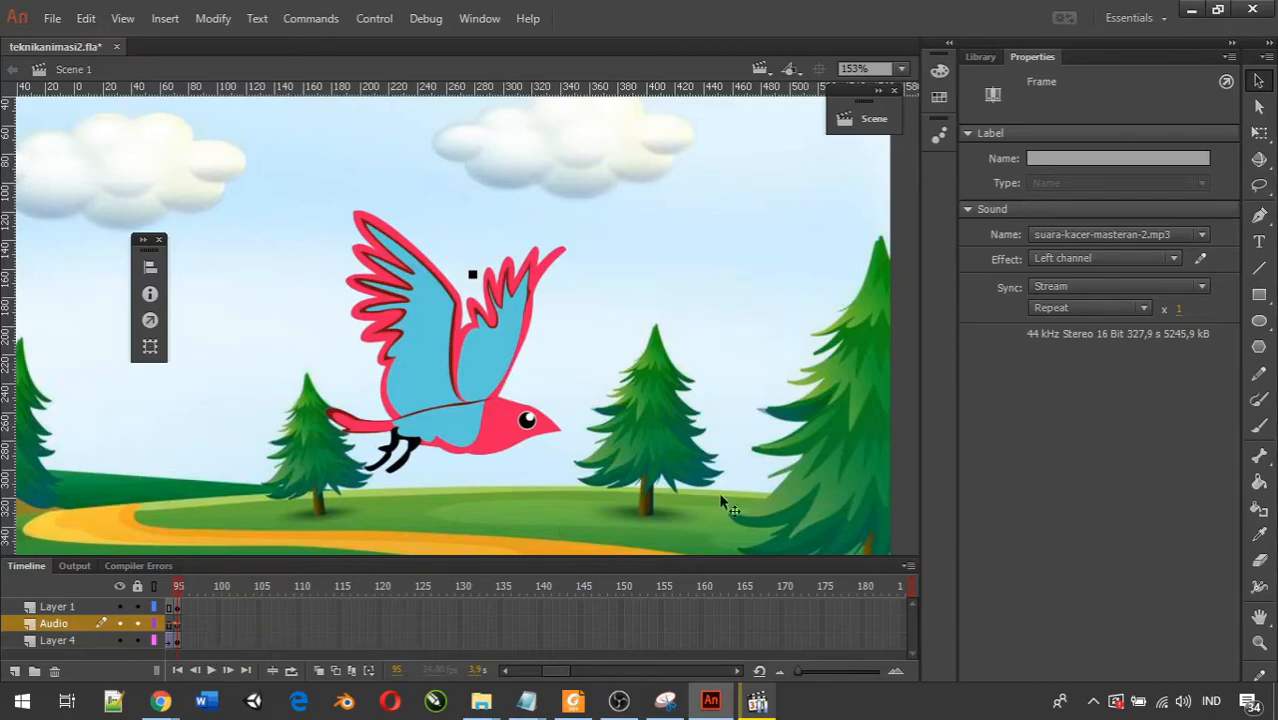
Step: Set the sound's effect to Right channel and play the timeline to hear it
{"action": "left_click", "coordinate": [1073, 254]}
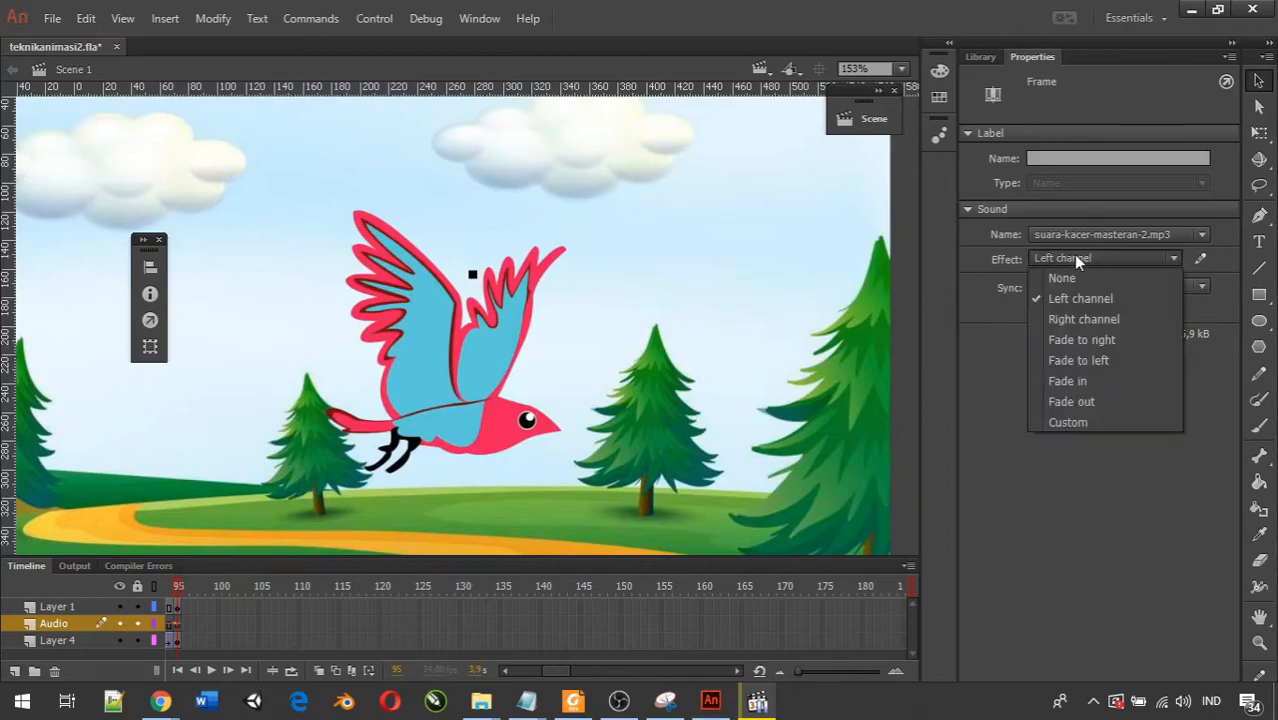
{"action": "left_click", "coordinate": [1071, 322]}
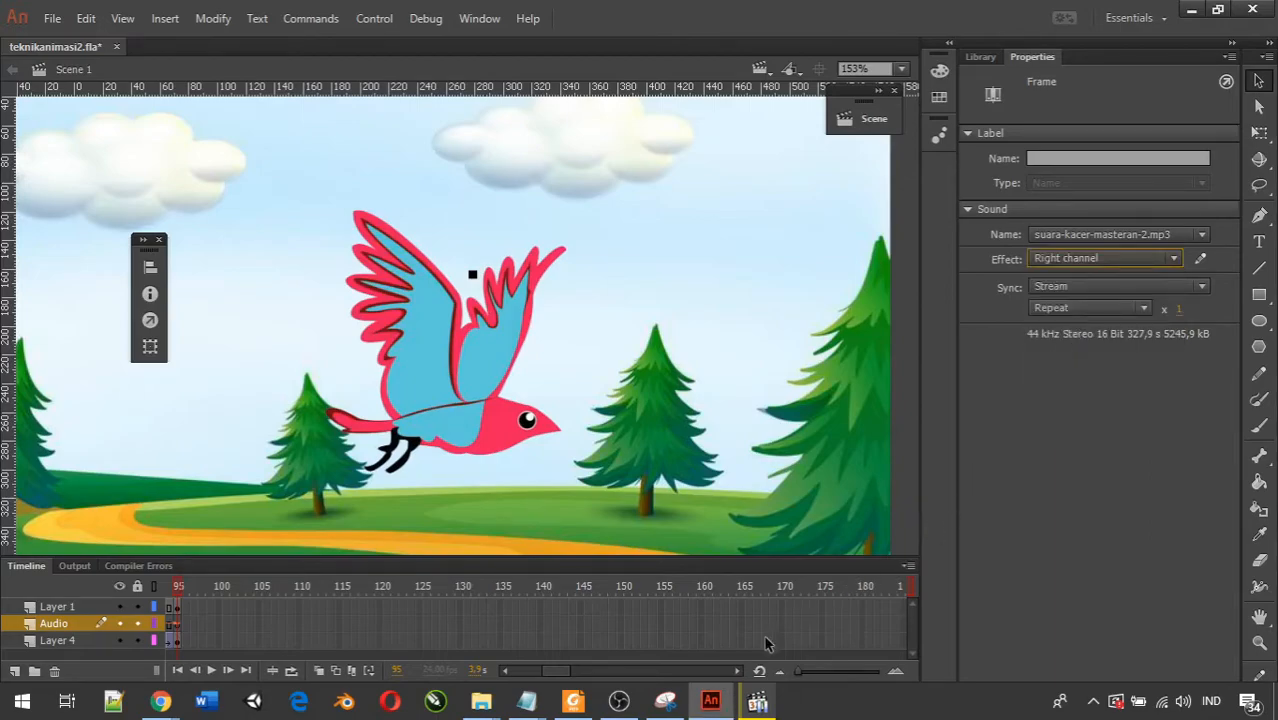
{"action": "left_click", "coordinate": [213, 671]}
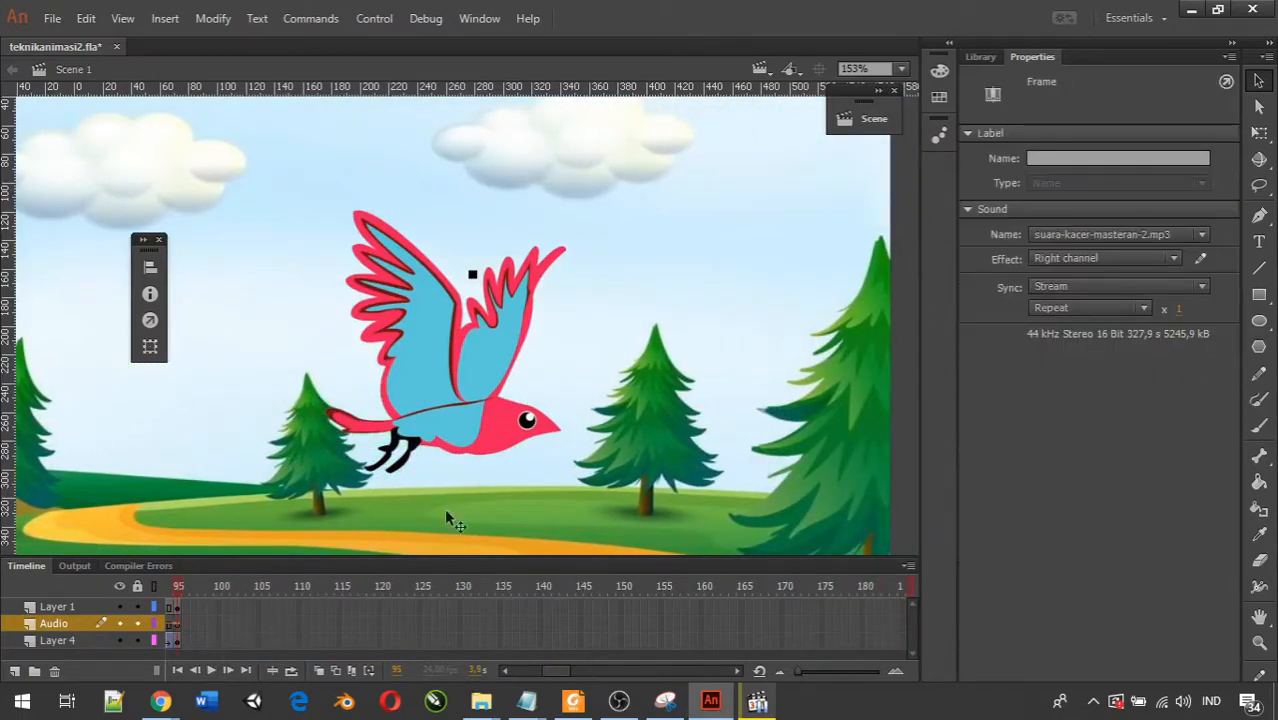
Step: Reset the sound's effect to None and play the timeline for comparison
{"action": "left_click", "coordinate": [1068, 262]}
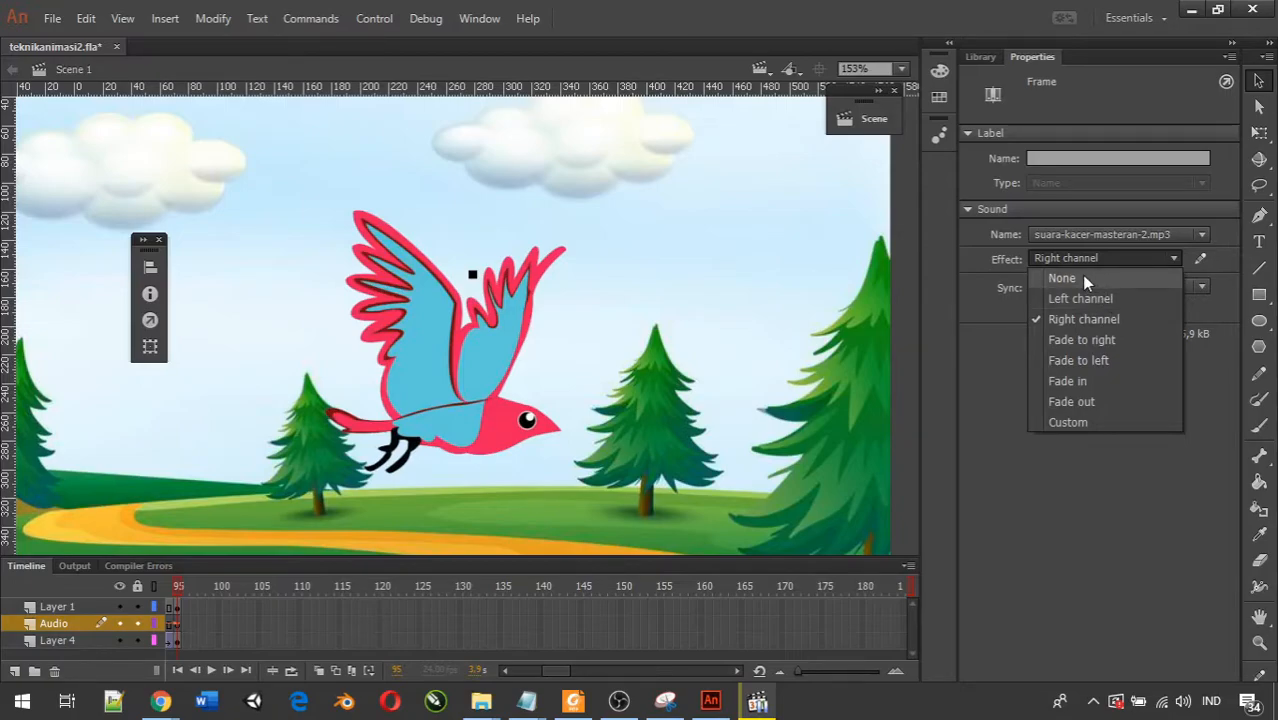
{"action": "left_click", "coordinate": [1085, 282]}
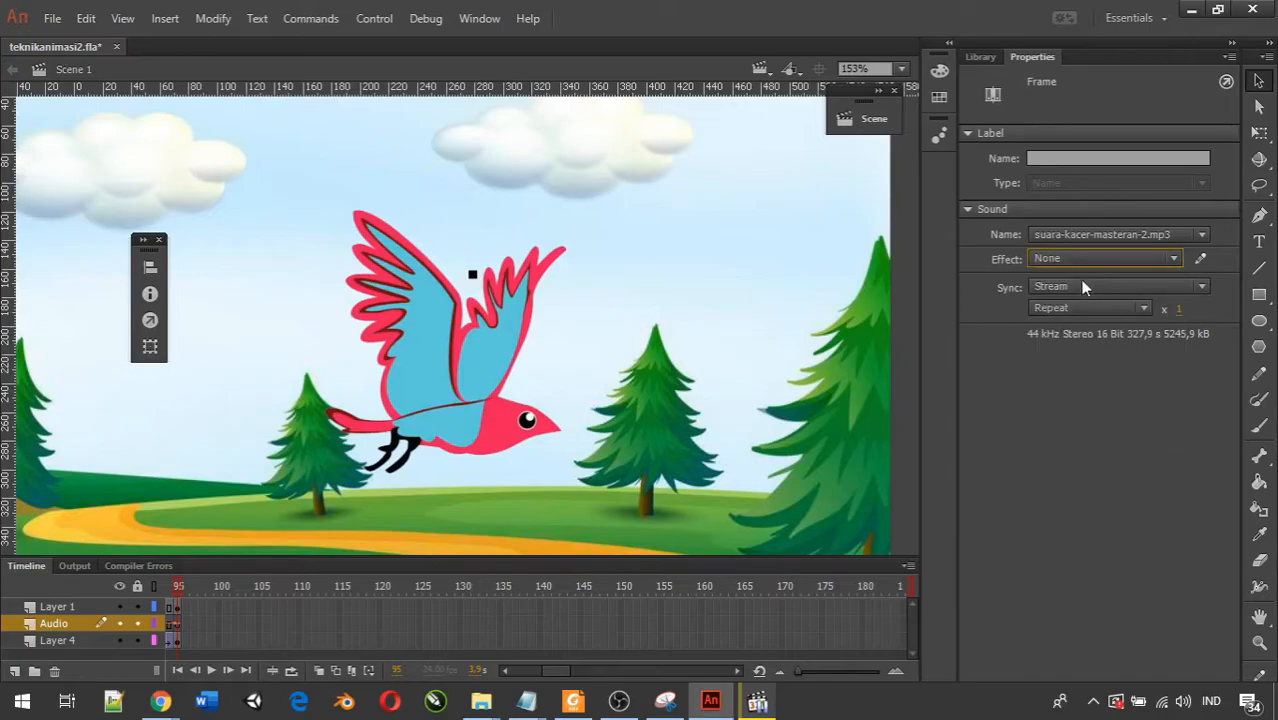
{"action": "left_click", "coordinate": [211, 670]}
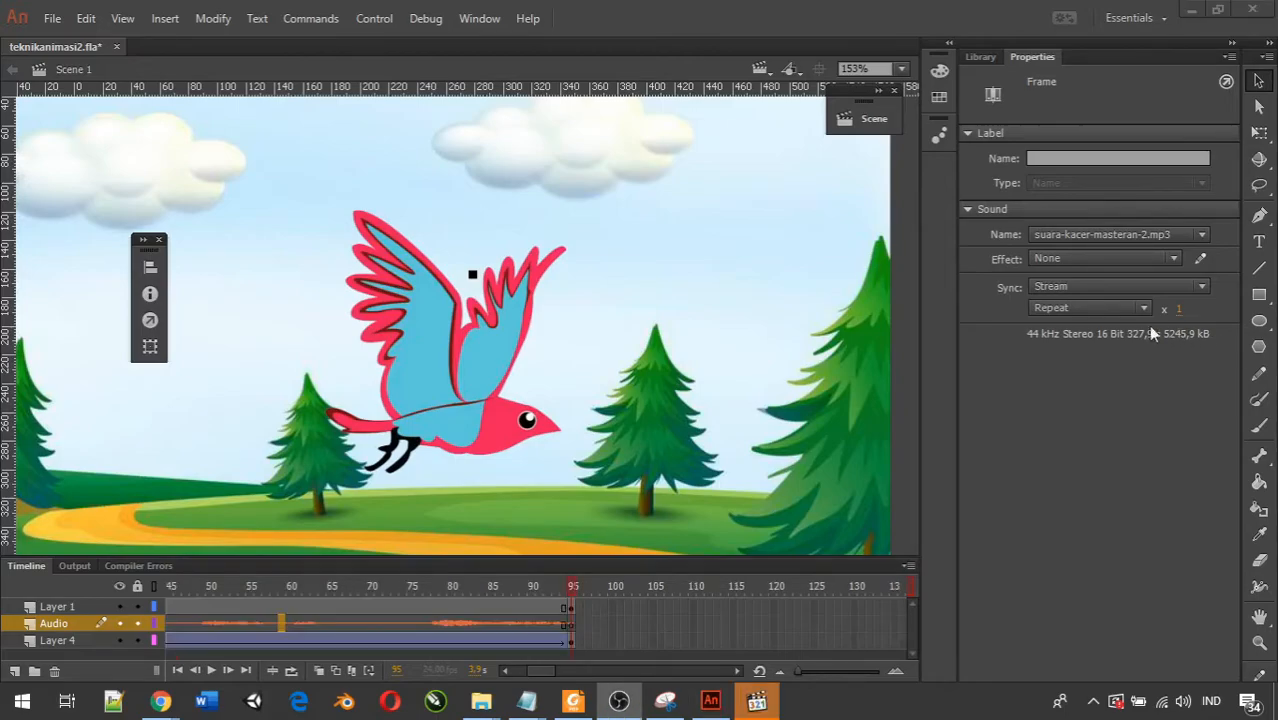
Step: Apply the Fade in effect to the Audio layer's sound and play the timeline to hear it
{"action": "left_click", "coordinate": [1063, 266]}
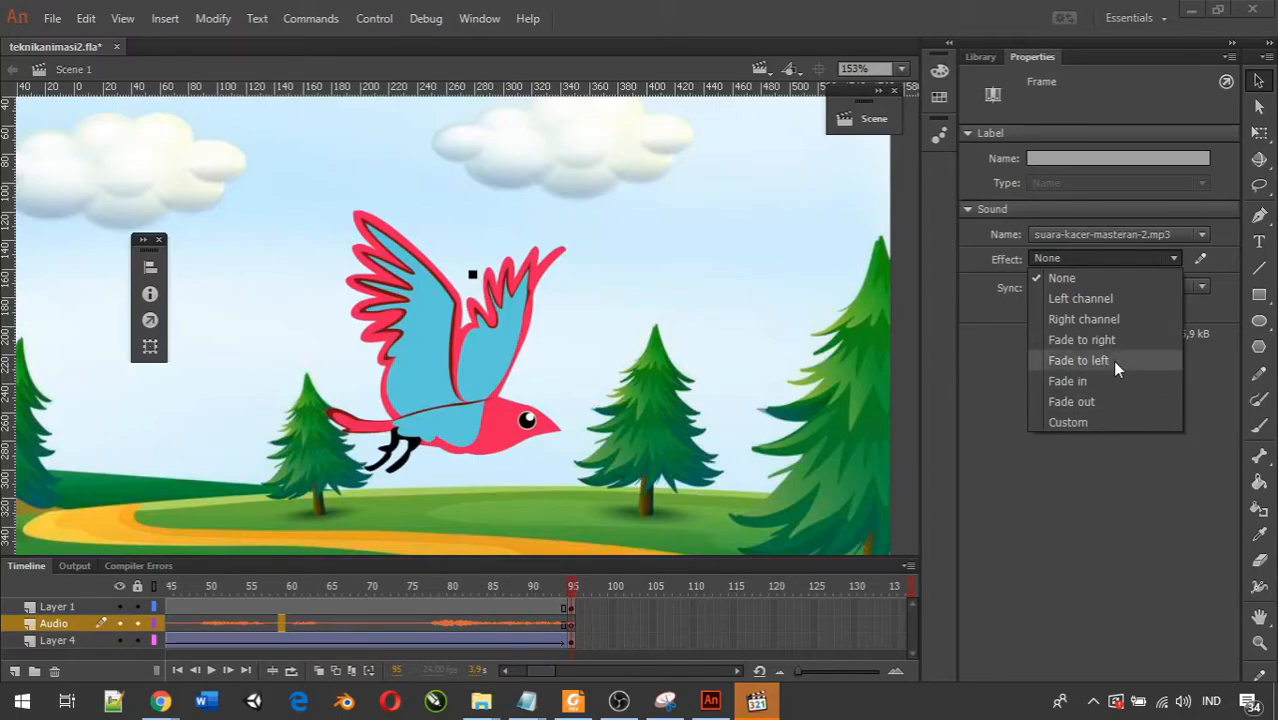
{"action": "left_click", "coordinate": [1024, 487]}
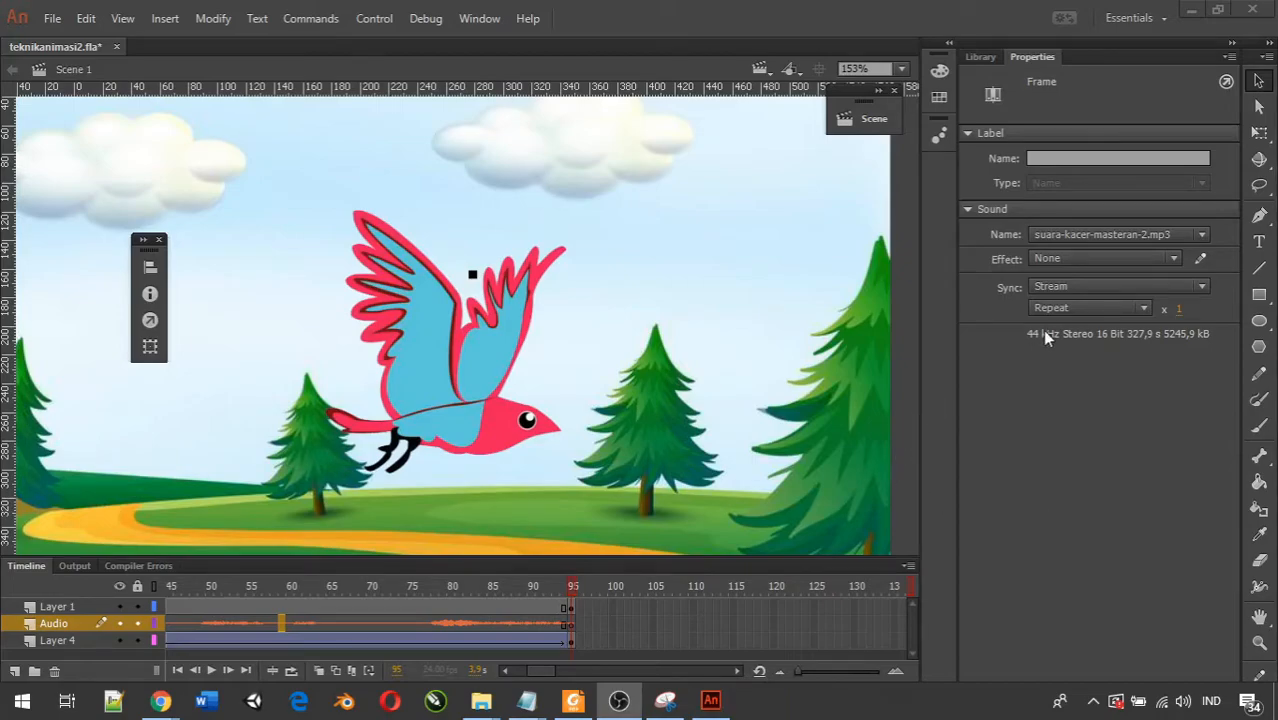
{"action": "left_click", "coordinate": [1107, 261]}
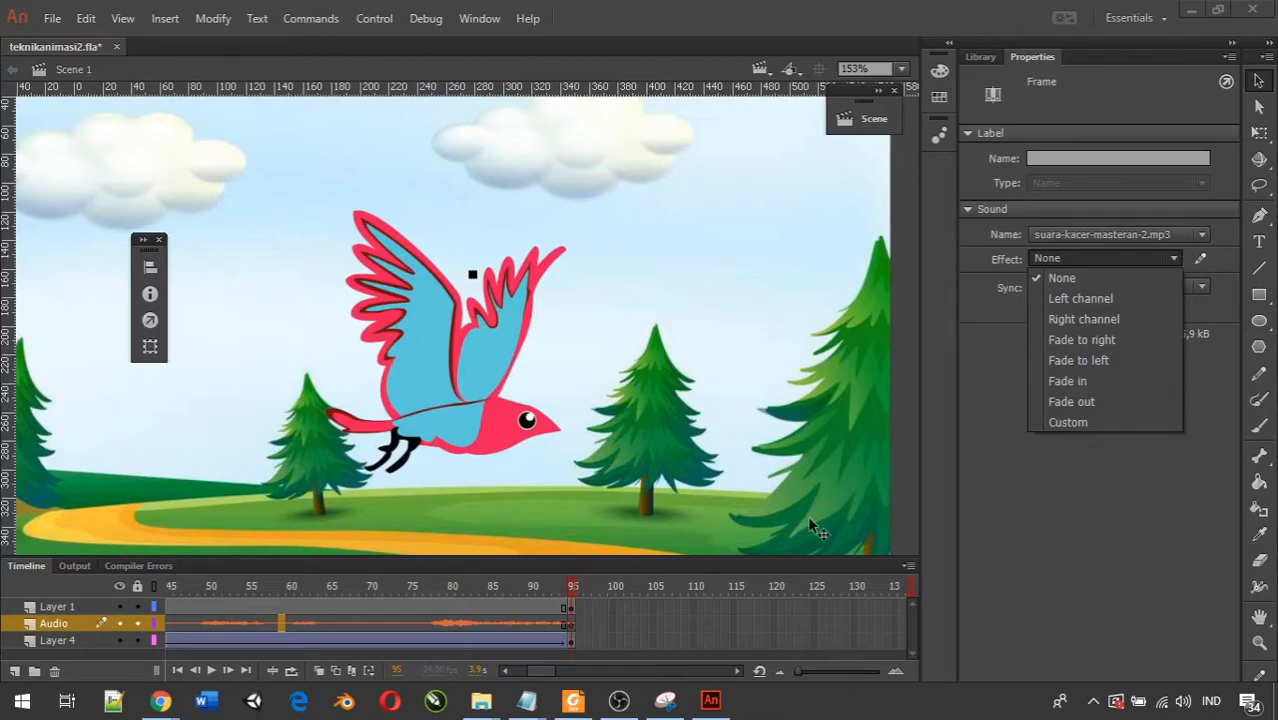
{"action": "left_click", "coordinate": [1092, 381]}
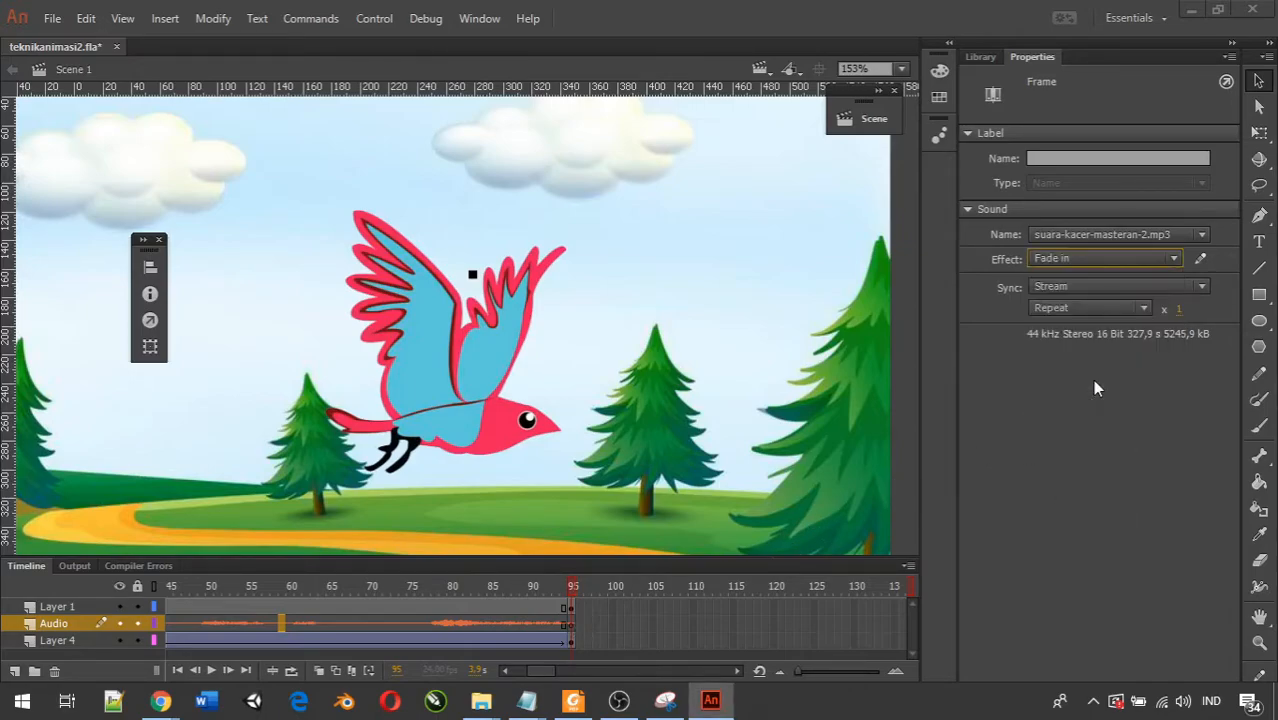
{"action": "left_click", "coordinate": [211, 672]}
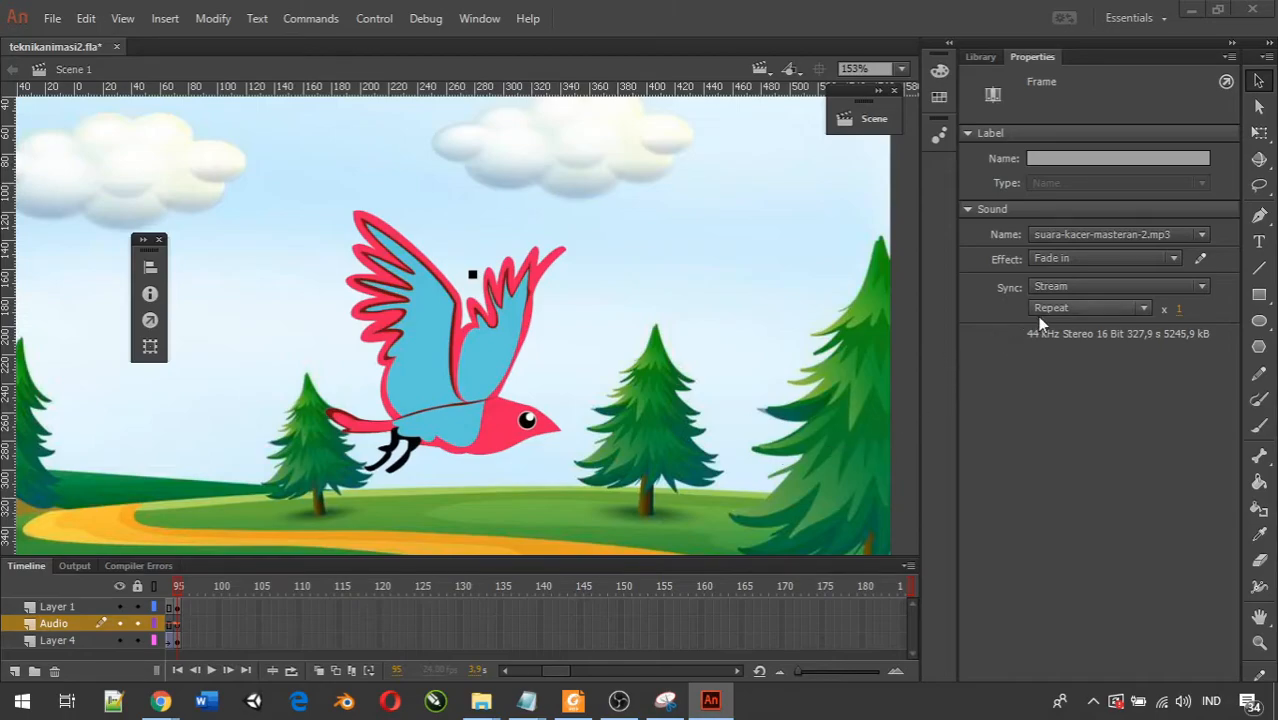
Step: Change the sound's effect to Fade out, play the timeline to hear it, and stop playback
{"action": "left_click", "coordinate": [1077, 262]}
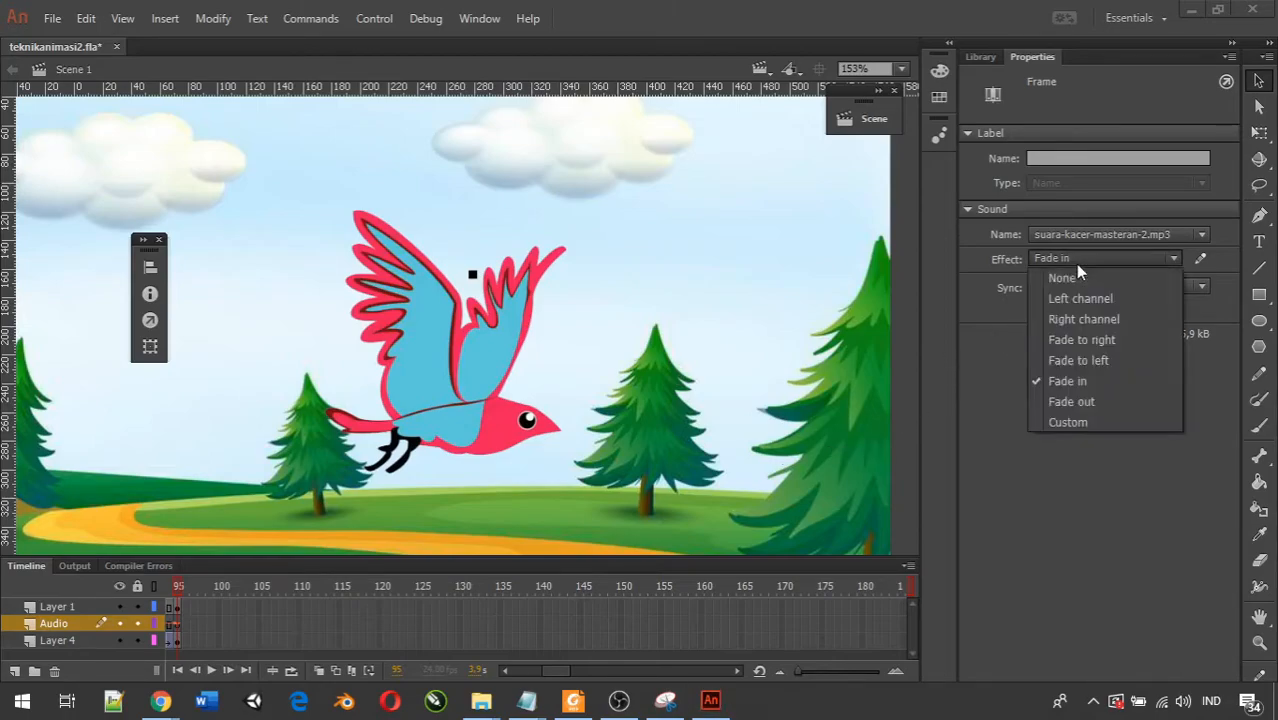
{"action": "left_click", "coordinate": [1070, 404]}
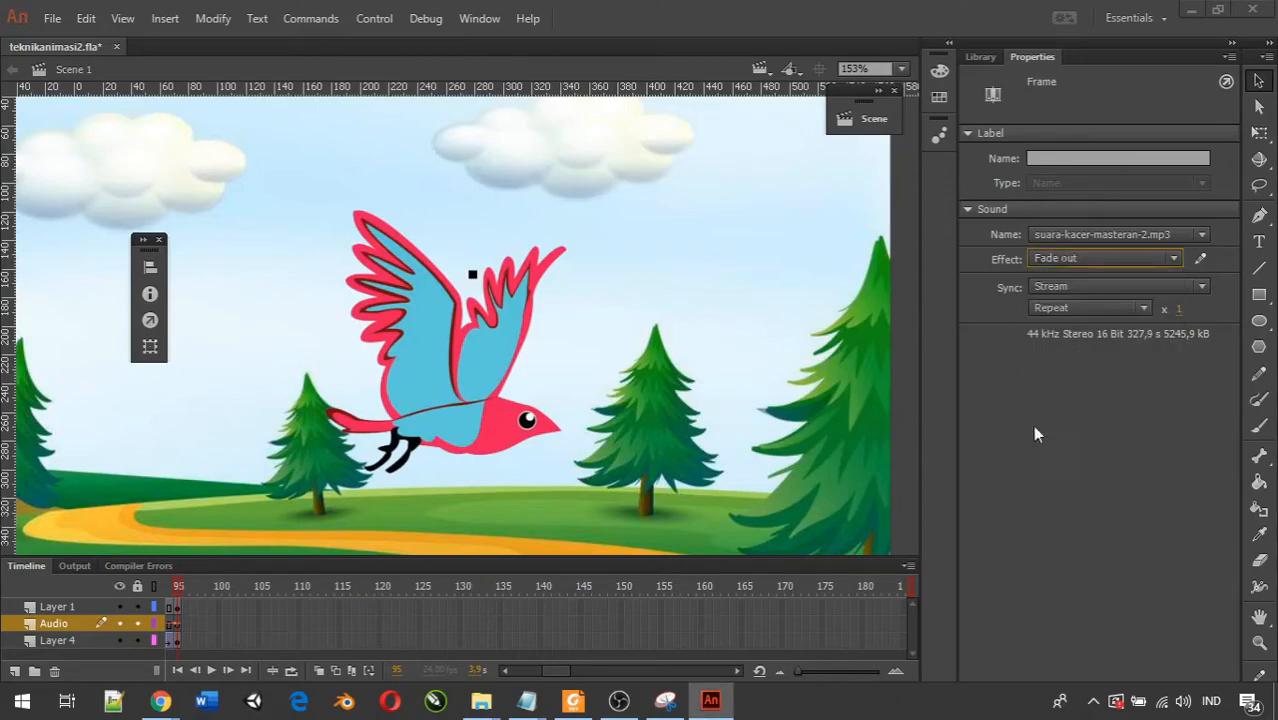
{"action": "left_click", "coordinate": [212, 672]}
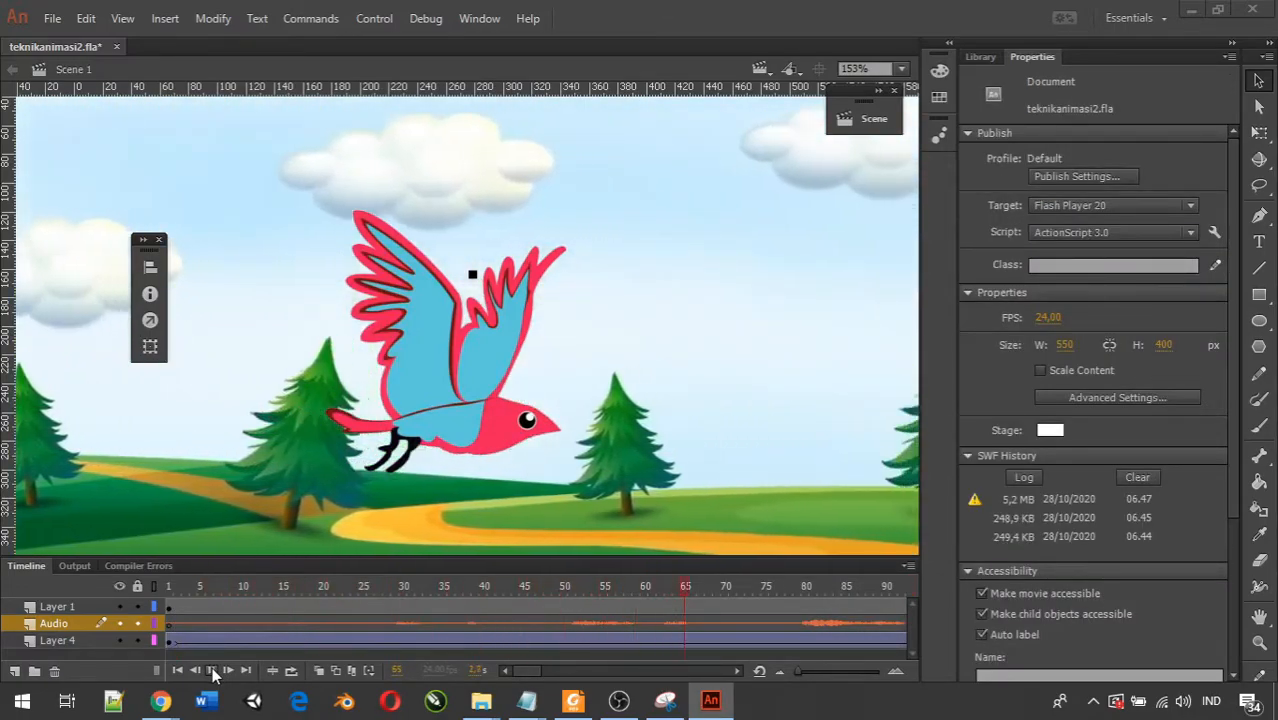
{"action": "left_click", "coordinate": [212, 672]}
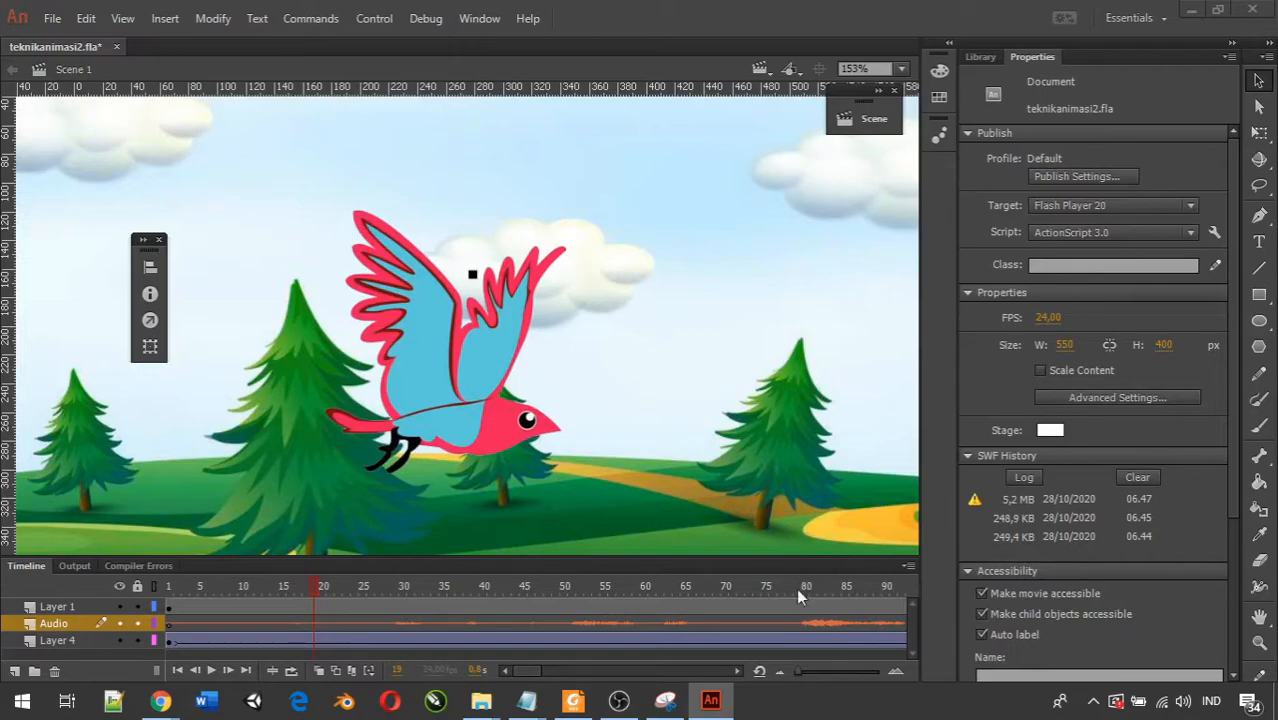
Step: Set the effect of the Audio layer's sound to Custom and move the envelope editor over the stage
{"action": "left_click", "coordinate": [796, 622]}
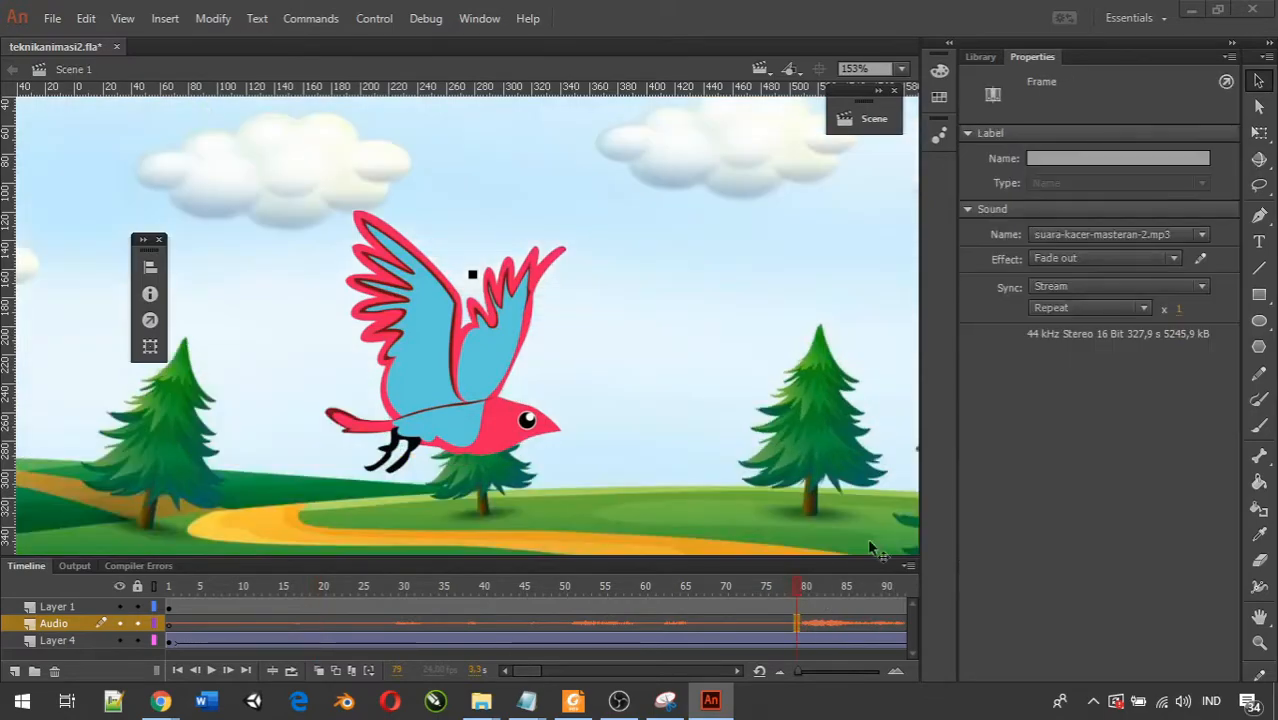
{"action": "left_click", "coordinate": [979, 58]}
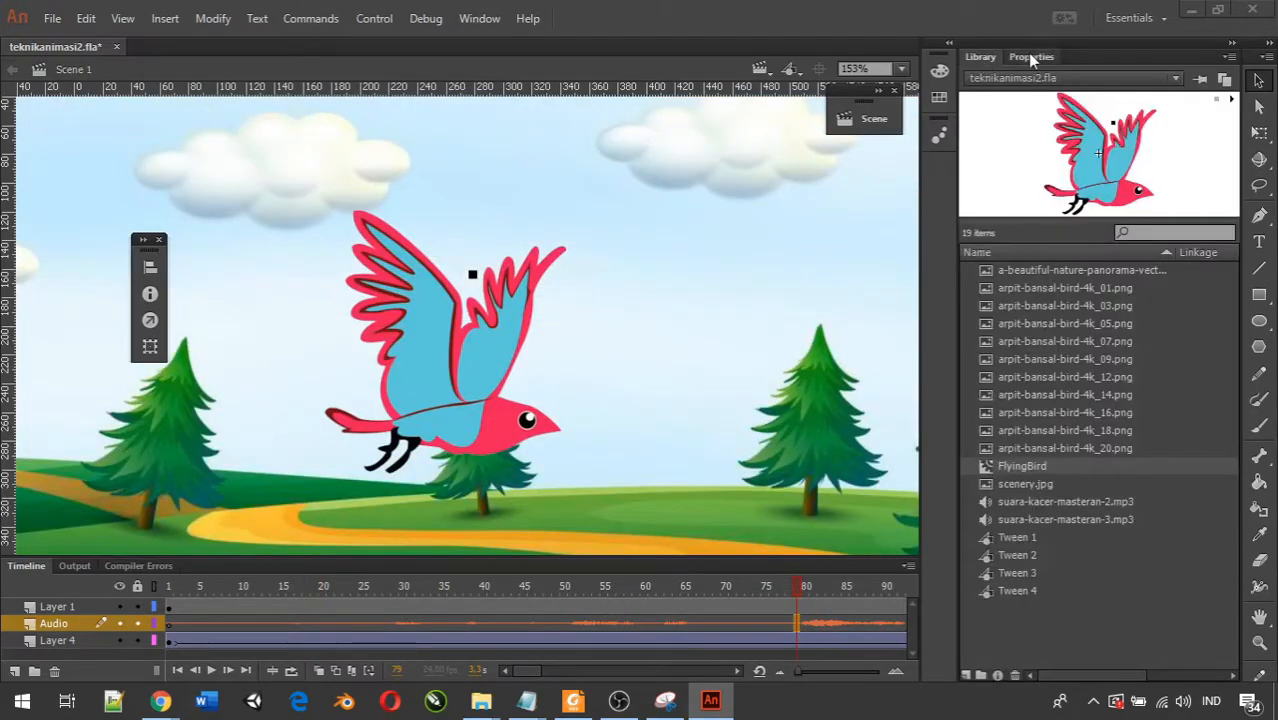
{"action": "left_click", "coordinate": [1028, 55]}
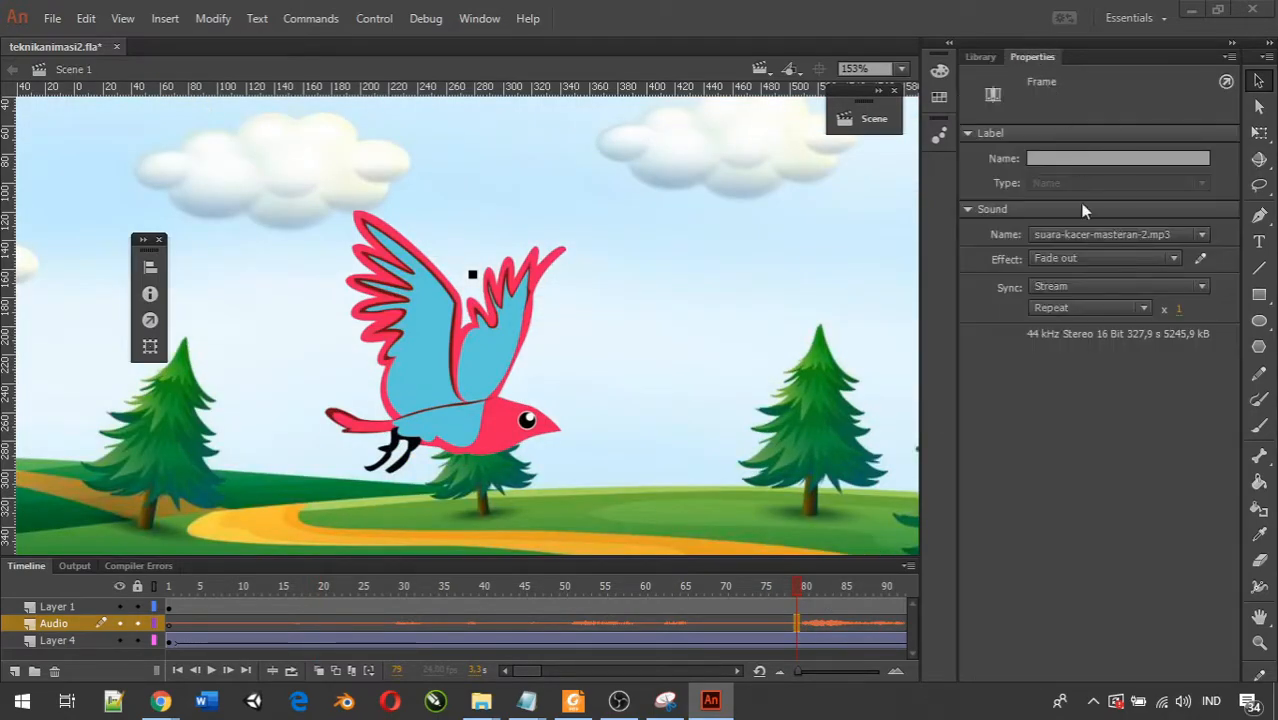
{"action": "left_click", "coordinate": [1111, 257]}
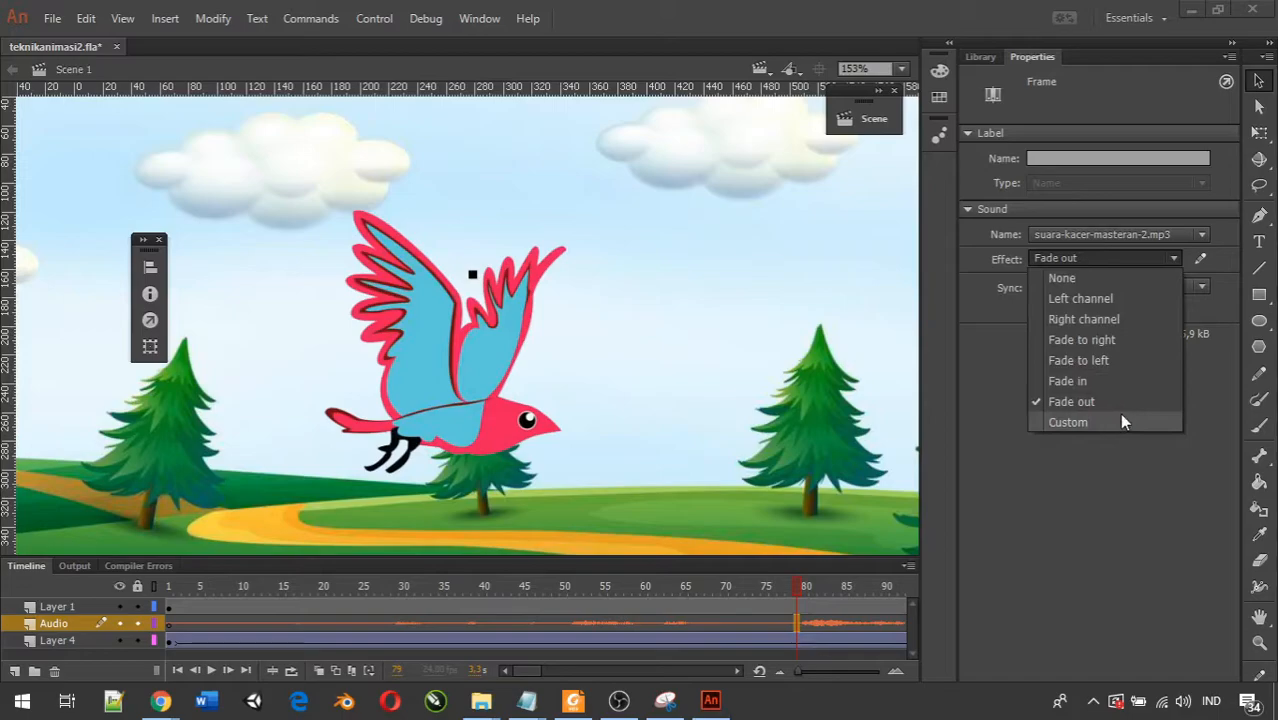
{"action": "left_click", "coordinate": [821, 630]}
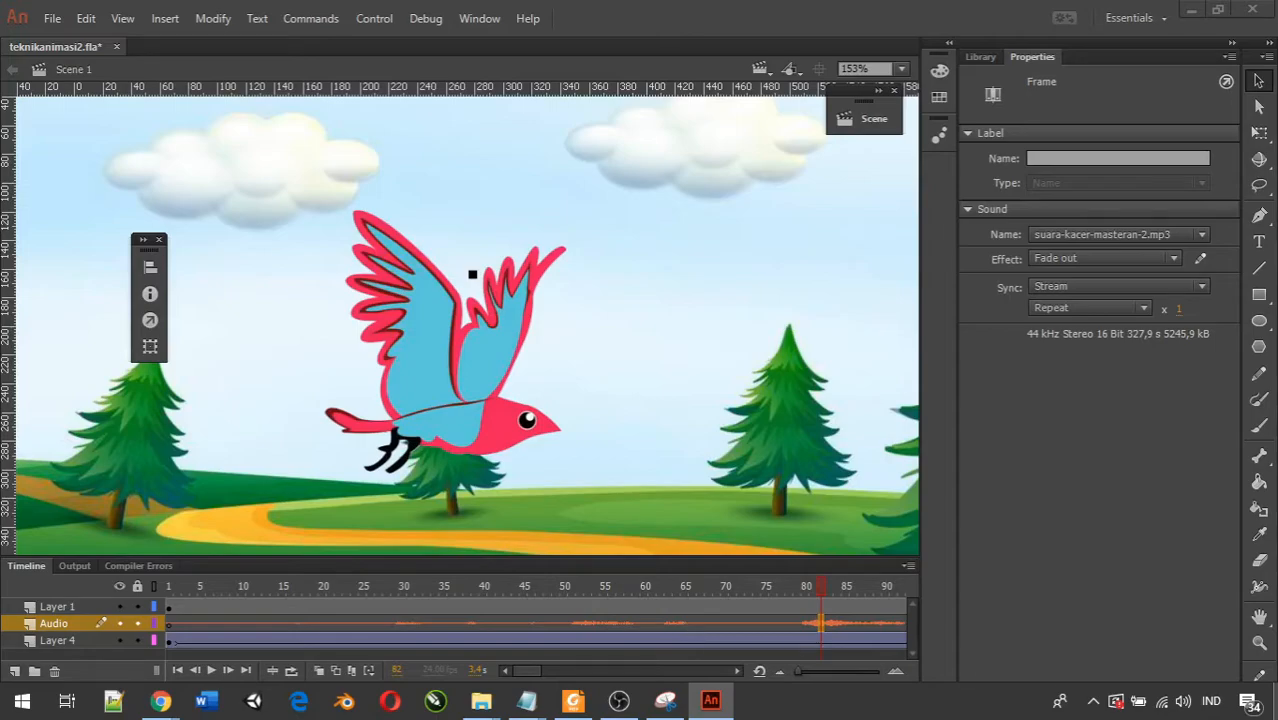
{"action": "left_click", "coordinate": [619, 701]}
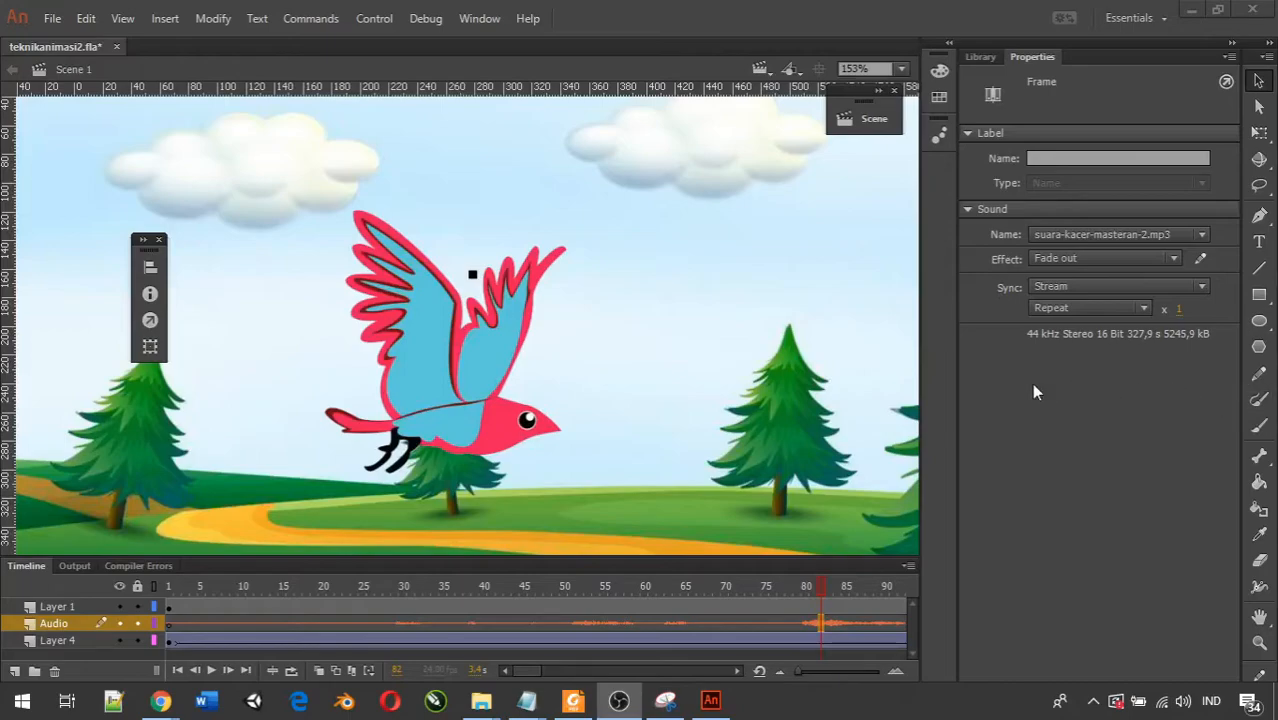
{"action": "left_click", "coordinate": [1118, 262]}
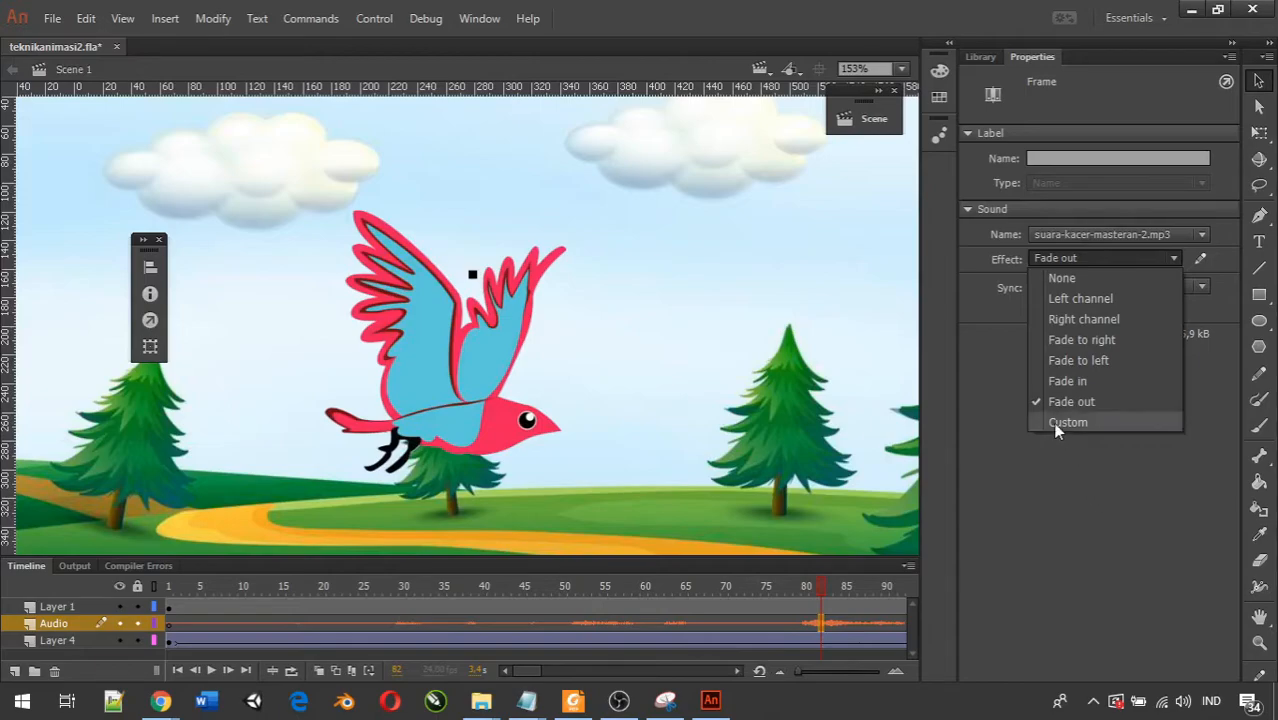
{"action": "left_click", "coordinate": [1111, 422]}
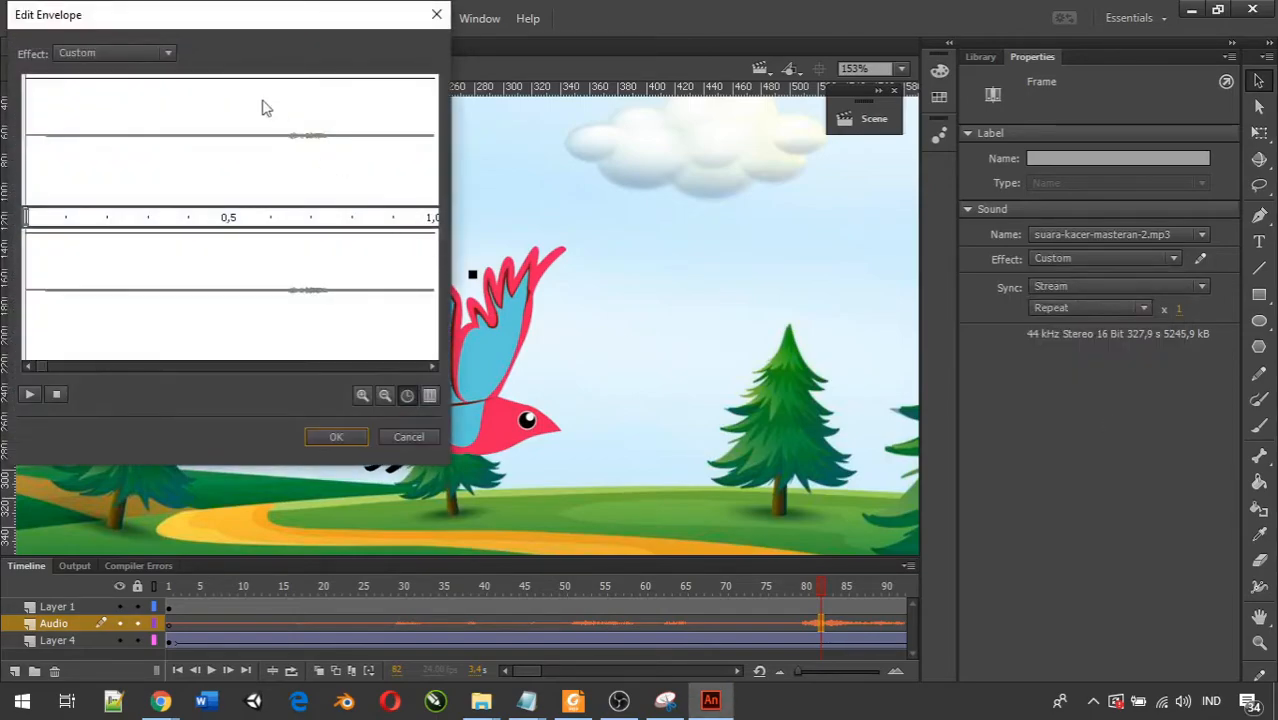
{"action": "left_click_drag", "start_coordinate": [183, 14], "coordinate": [530, 113]}
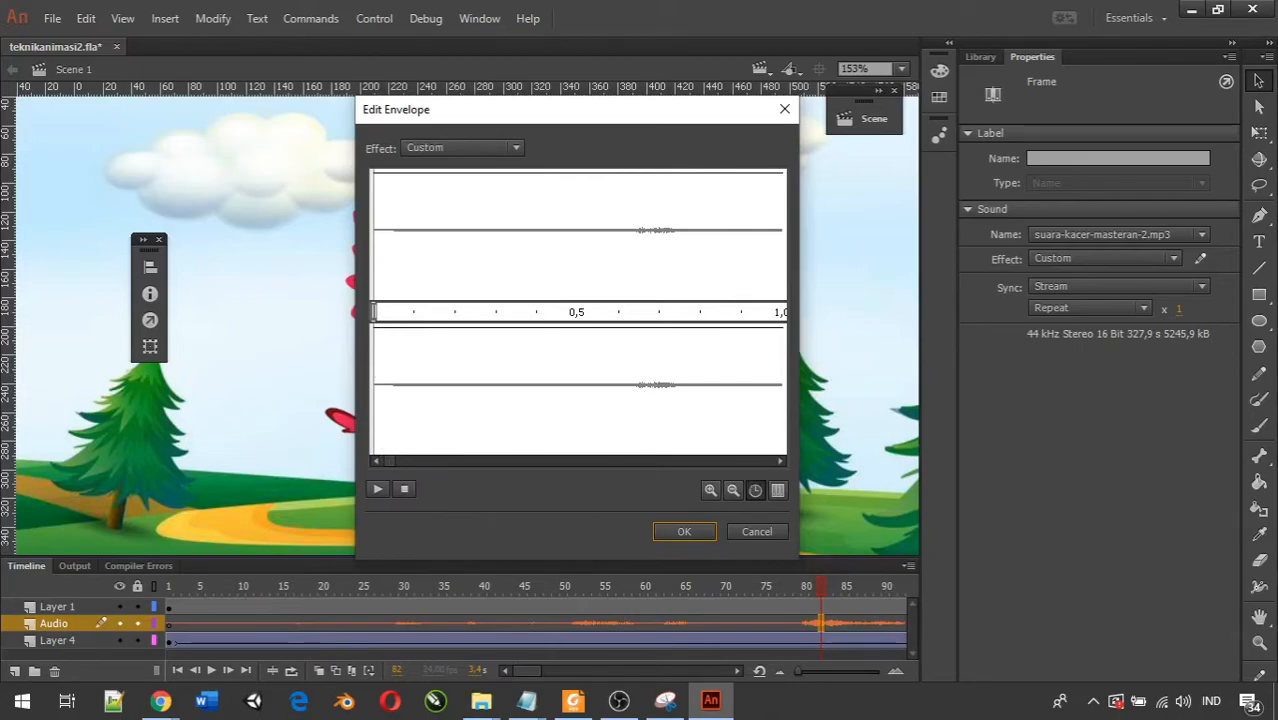
{"action": "key", "text": "alt+Tab"}
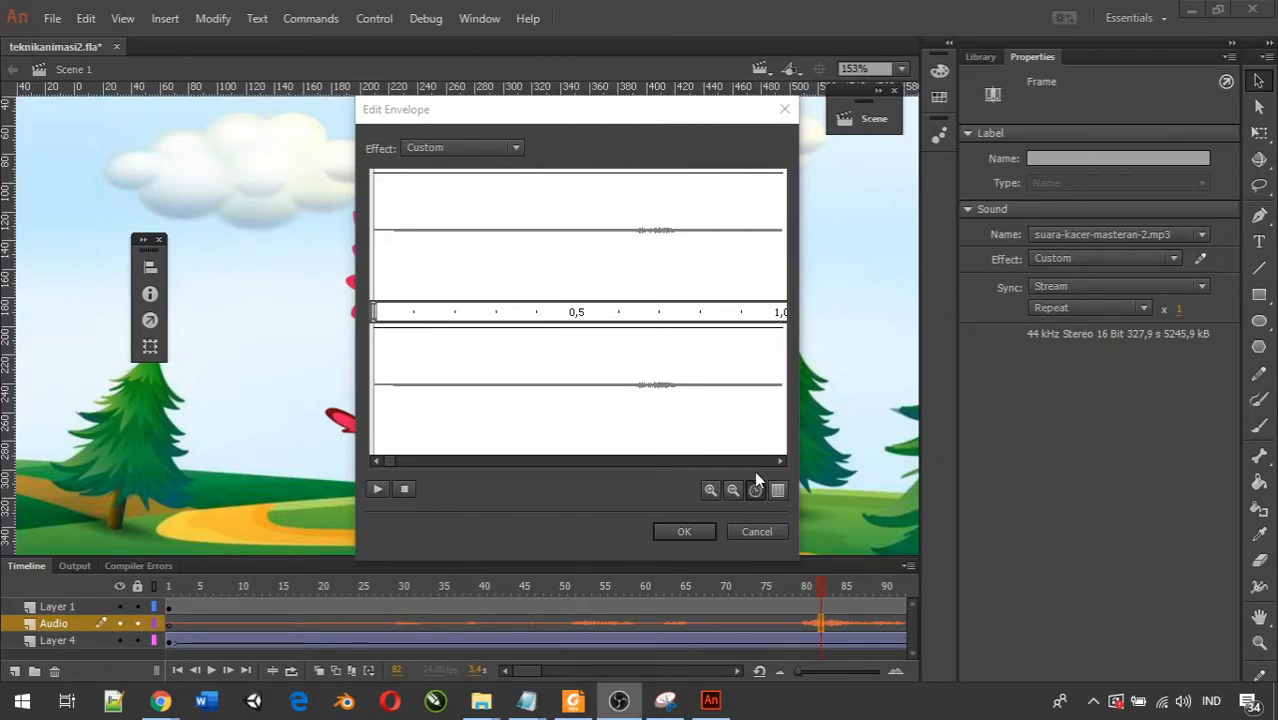
Step: Zoom the sound's waveform in and out until about 5 seconds are shown, and switch the envelope ruler to frames
{"action": "left_click", "coordinate": [709, 489]}
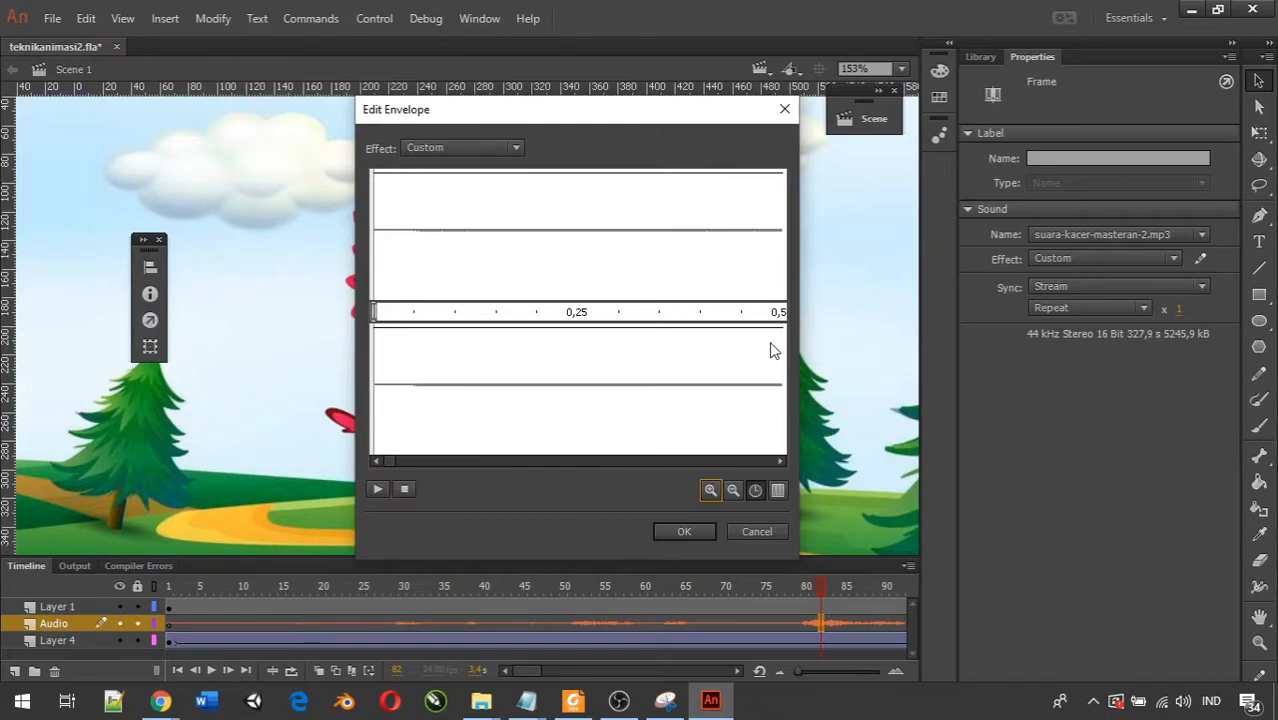
{"action": "left_click", "coordinate": [733, 489]}
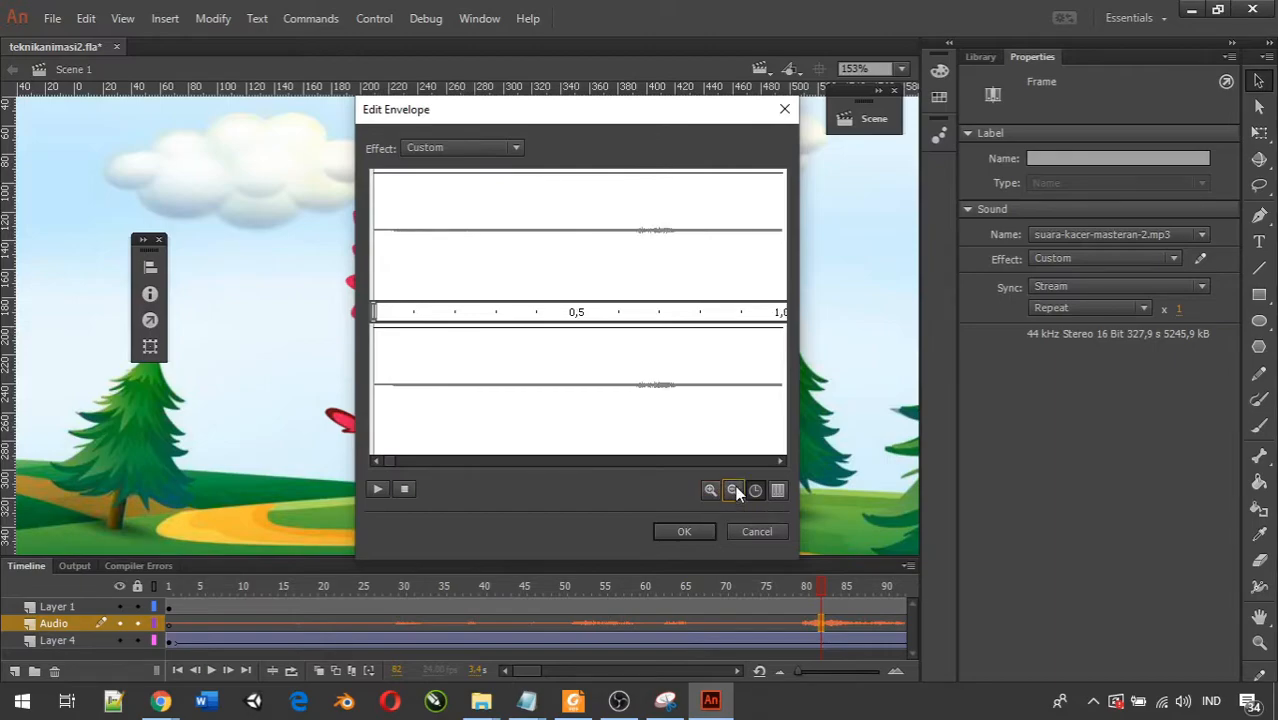
{"action": "left_click", "coordinate": [733, 489]}
{"action": "left_click", "coordinate": [733, 489]}
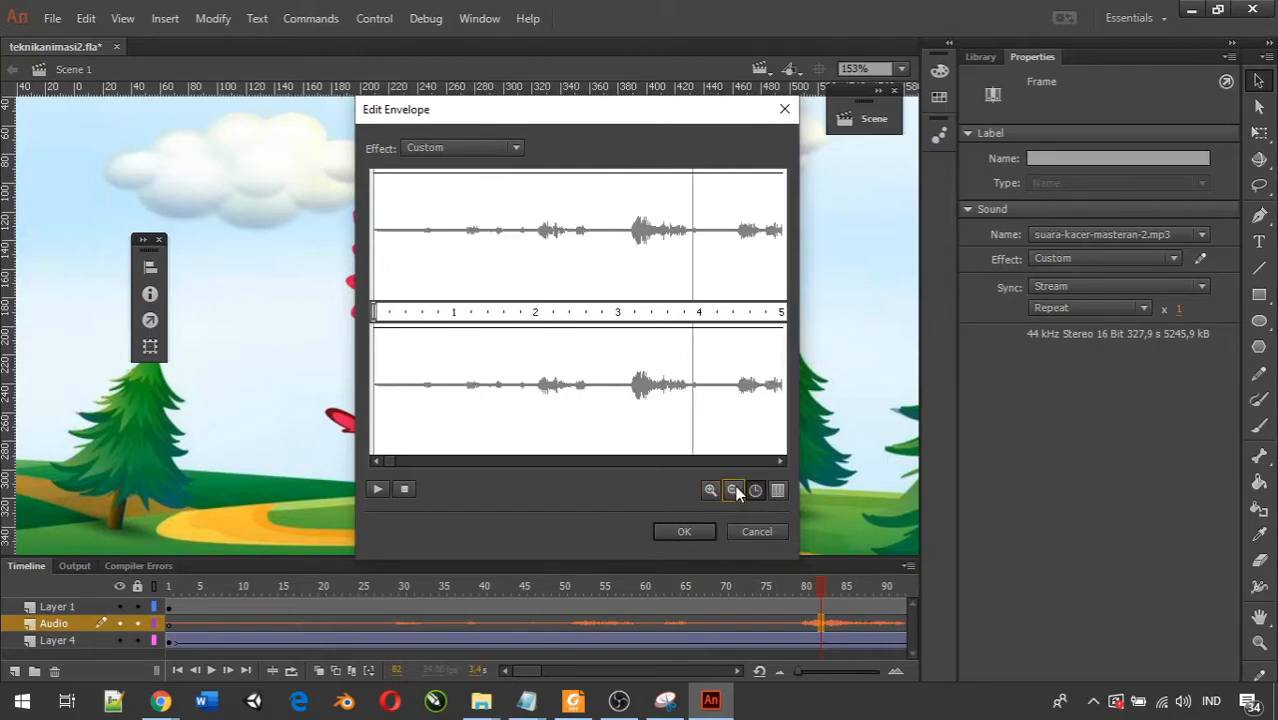
{"action": "left_click", "coordinate": [735, 487]}
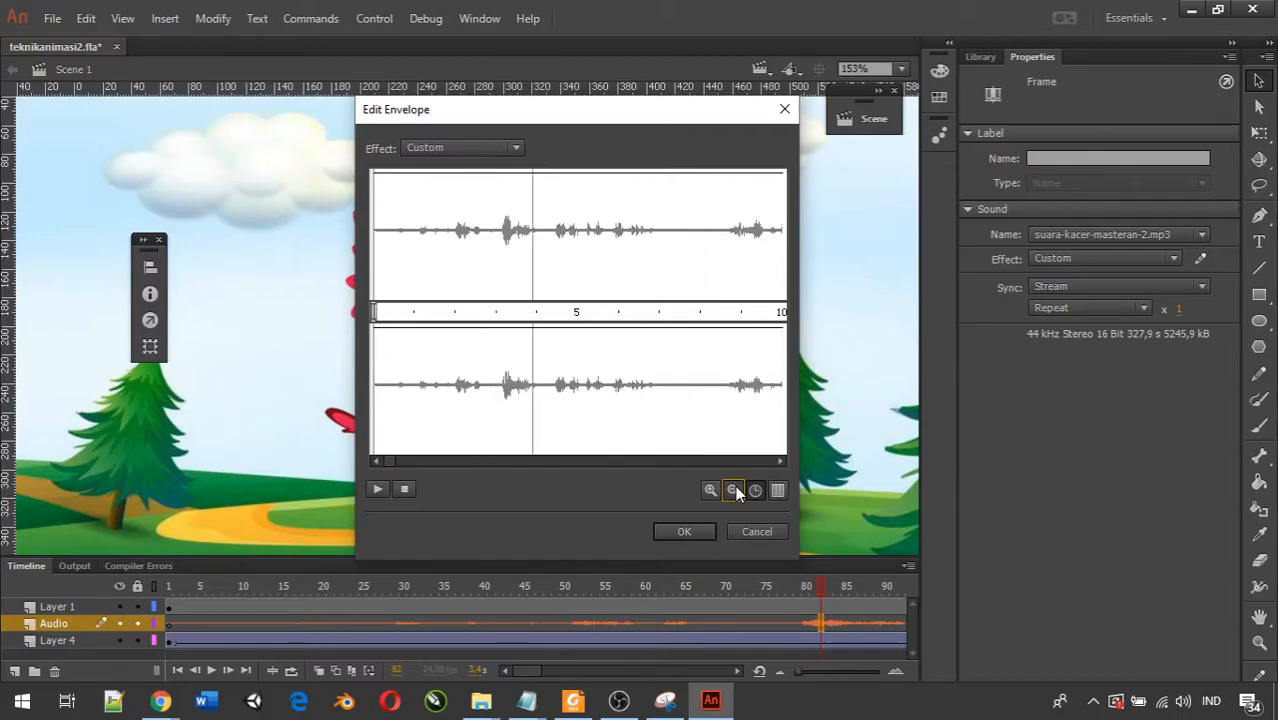
{"action": "left_click", "coordinate": [735, 487]}
{"action": "left_click", "coordinate": [710, 490]}
{"action": "left_click", "coordinate": [711, 489]}
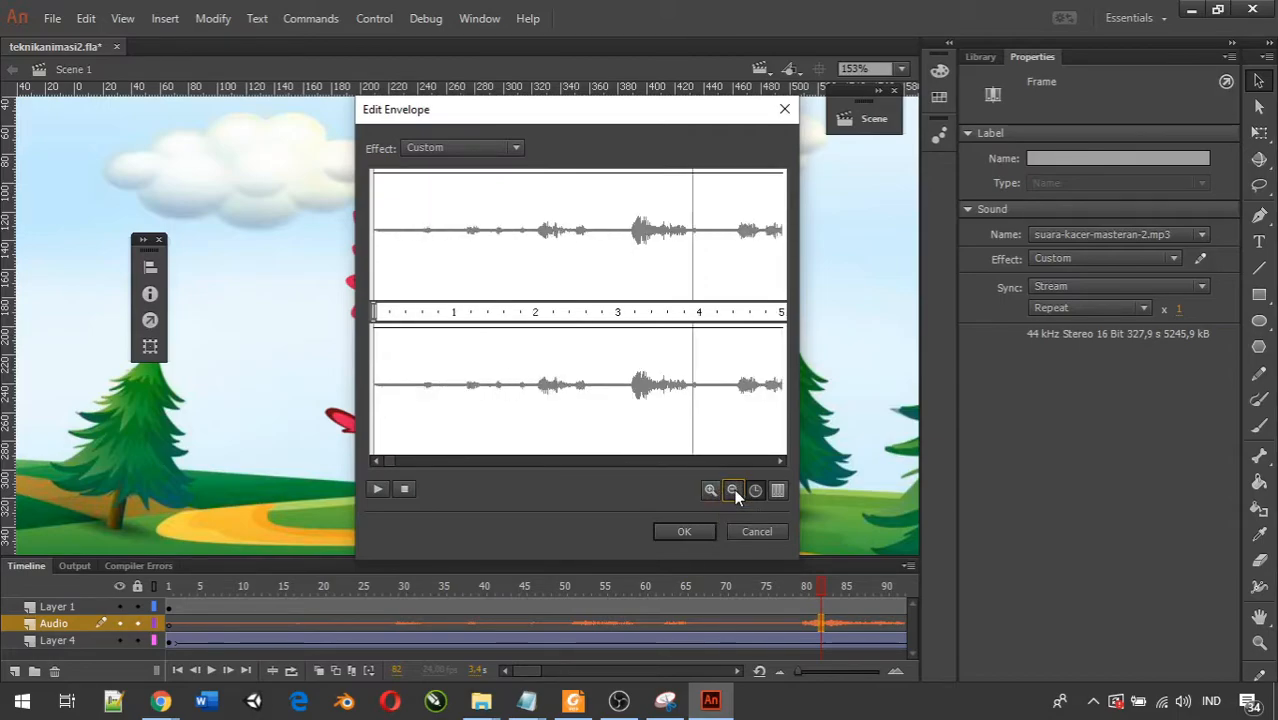
{"action": "left_click", "coordinate": [734, 489]}
{"action": "left_click", "coordinate": [733, 490]}
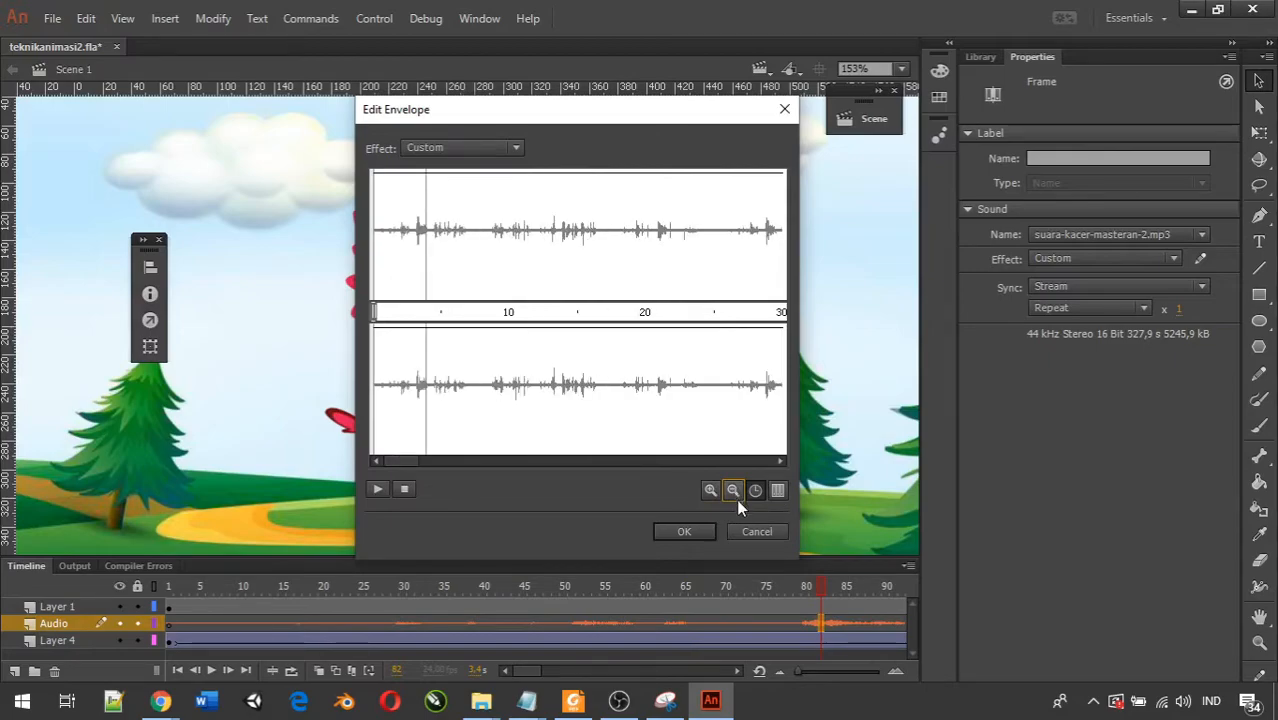
{"action": "left_click", "coordinate": [710, 490]}
{"action": "left_click", "coordinate": [710, 490]}
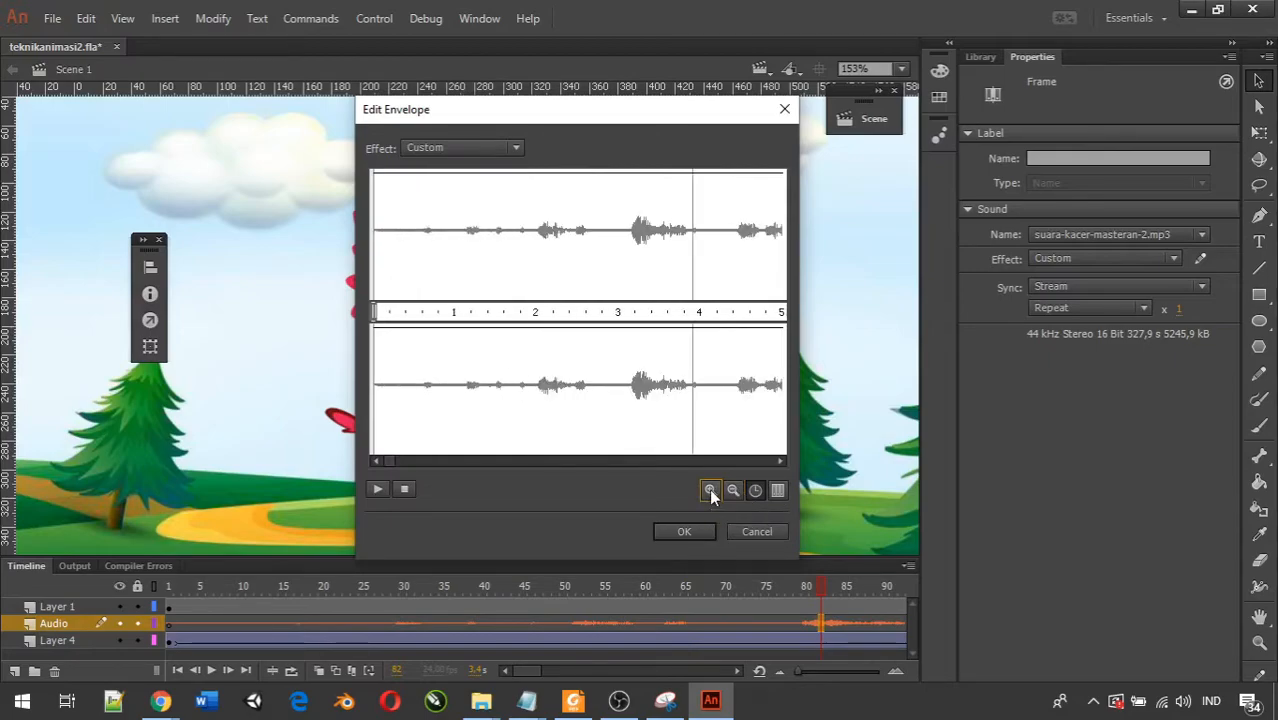
{"action": "left_click", "coordinate": [710, 490]}
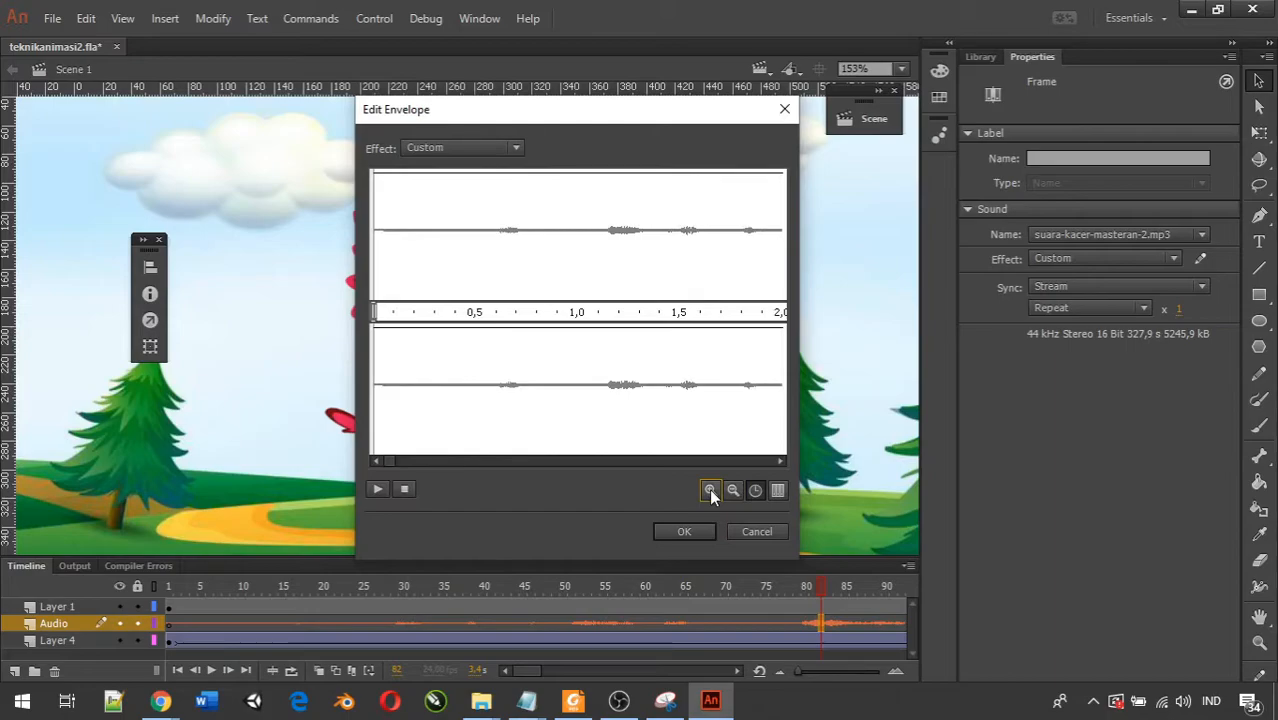
{"action": "left_click", "coordinate": [733, 490]}
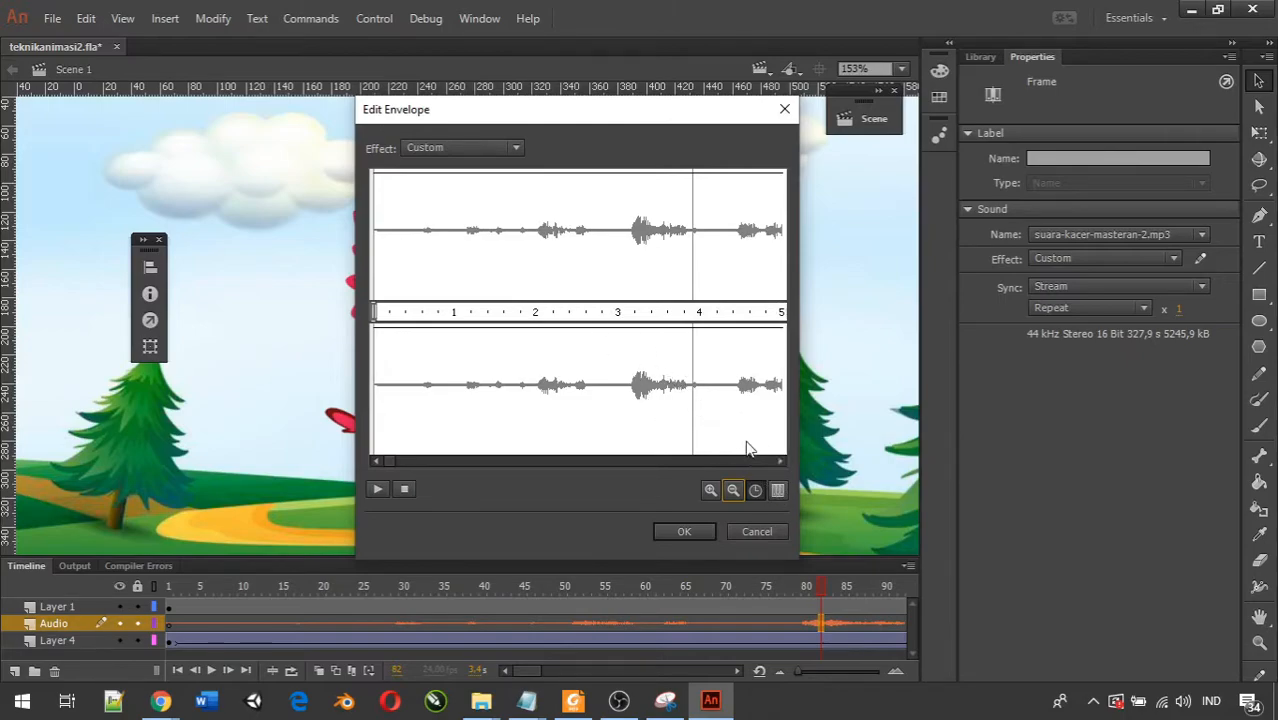
{"action": "left_click", "coordinate": [778, 490]}
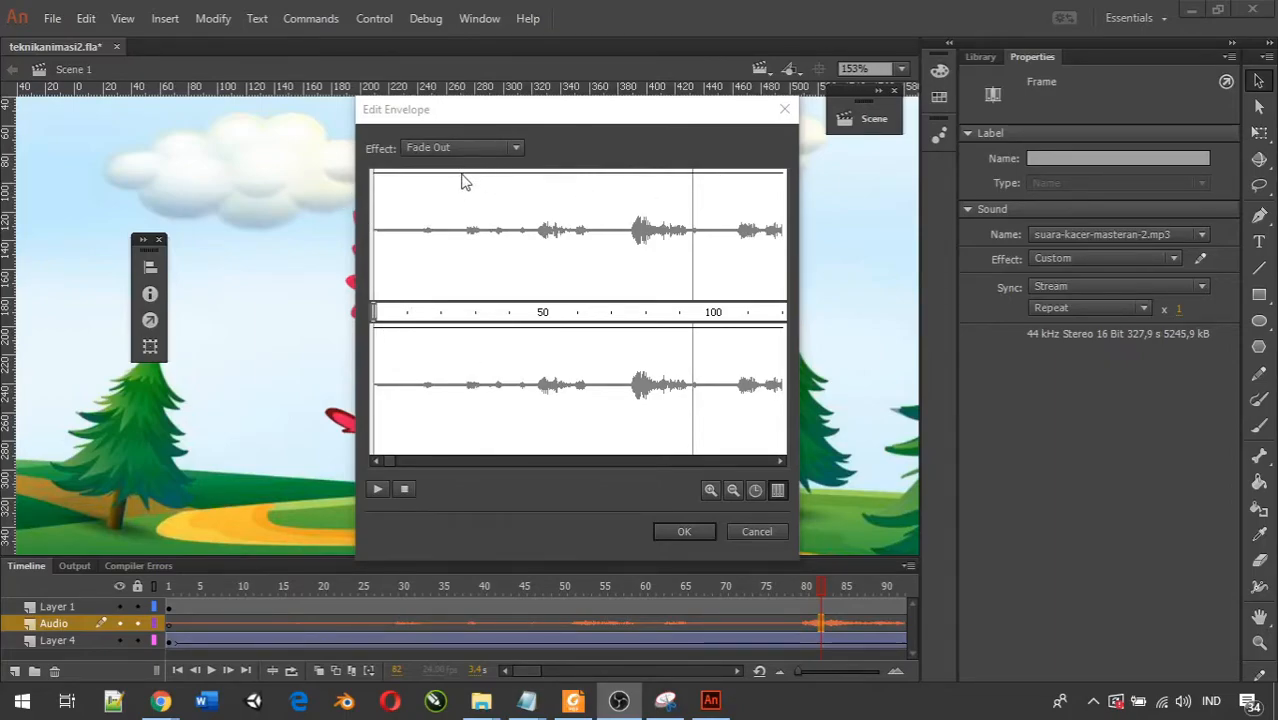
Step: Shape the left channel's envelope with a lowered starting point rising to a higher second point at about frame 16
{"action": "left_click", "coordinate": [377, 178]}
{"action": "left_click_drag", "start_coordinate": [377, 178], "coordinate": [364, 270]}
{"action": "left_click_drag", "start_coordinate": [488, 269], "coordinate": [428, 211]}
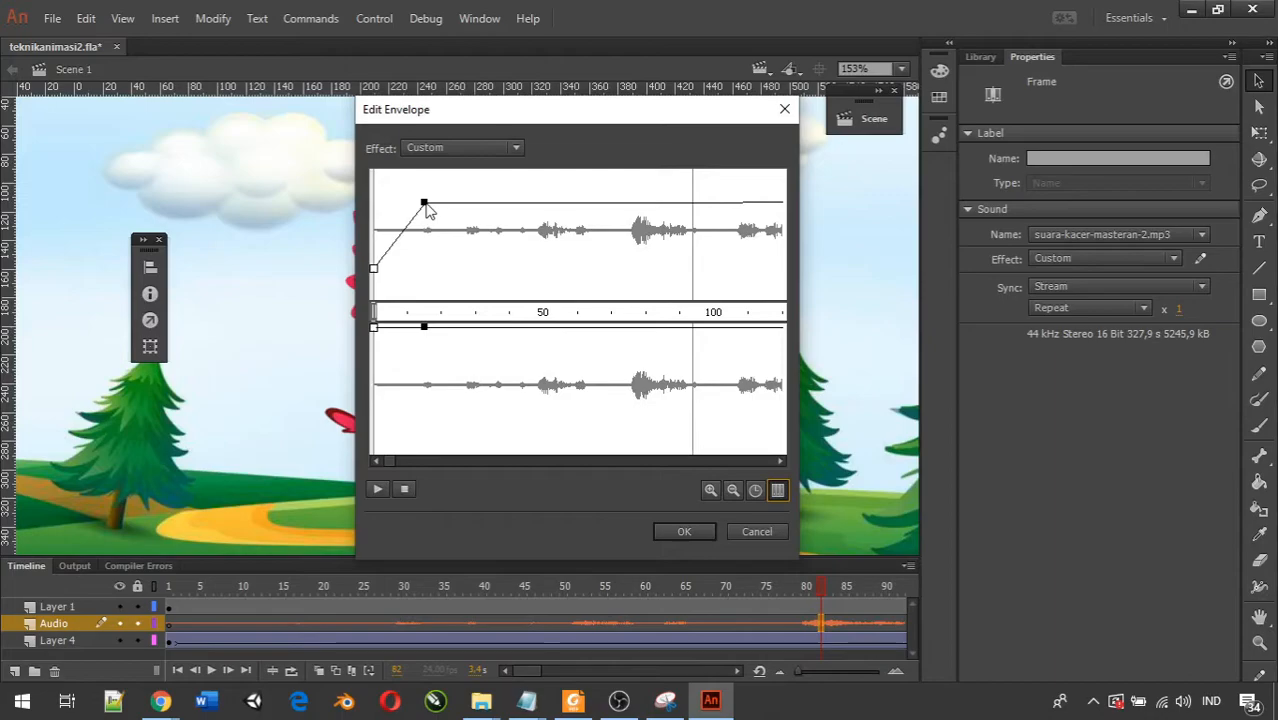
{"action": "left_click_drag", "start_coordinate": [428, 209], "coordinate": [431, 205]}
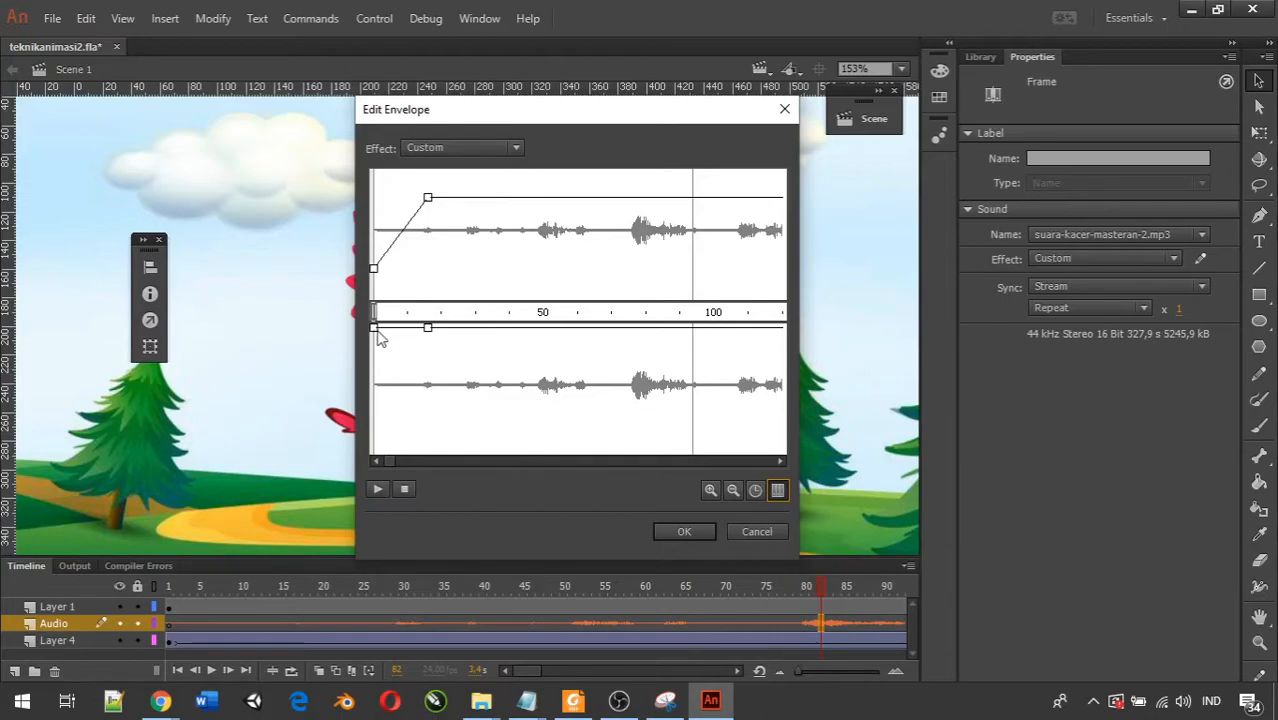
Step: Shape the right channel's envelope to fall from a slightly lowered start to a low second point at about frame 23, removing the extra point
{"action": "left_click_drag", "start_coordinate": [375, 333], "coordinate": [442, 356]}
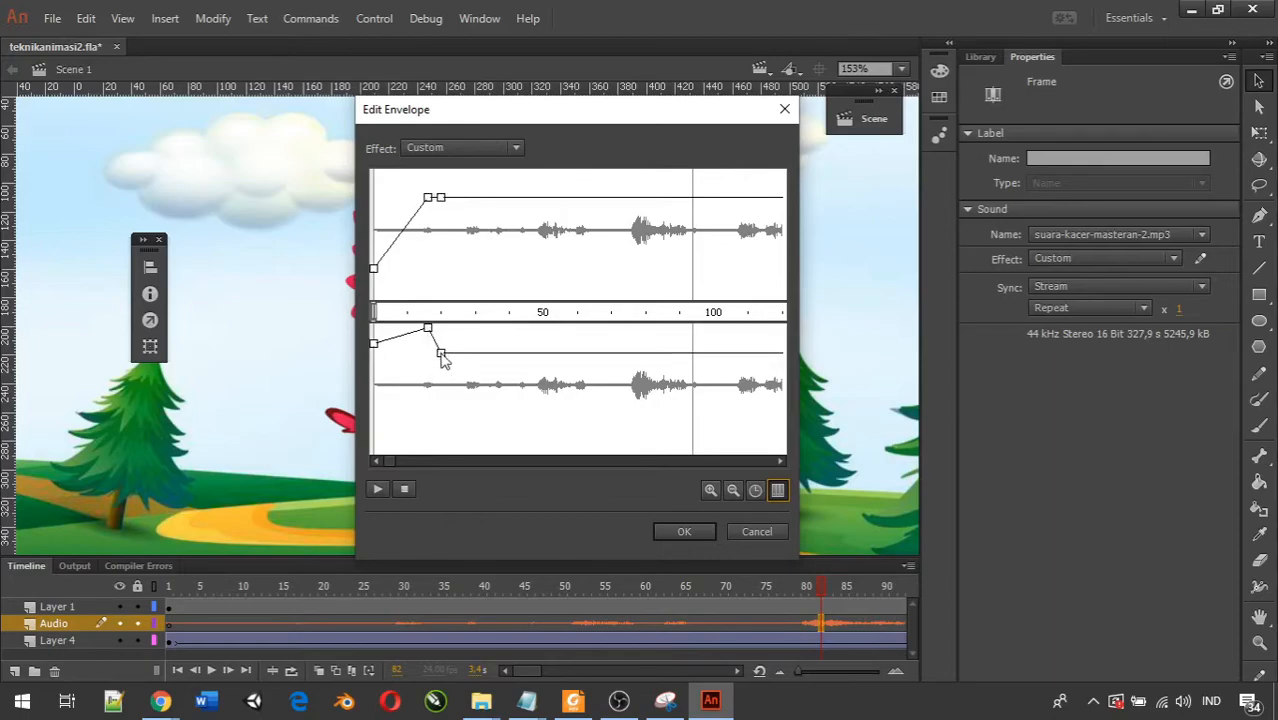
{"action": "left_click", "coordinate": [441, 355]}
{"action": "left_click_drag", "start_coordinate": [441, 355], "coordinate": [583, 168]}
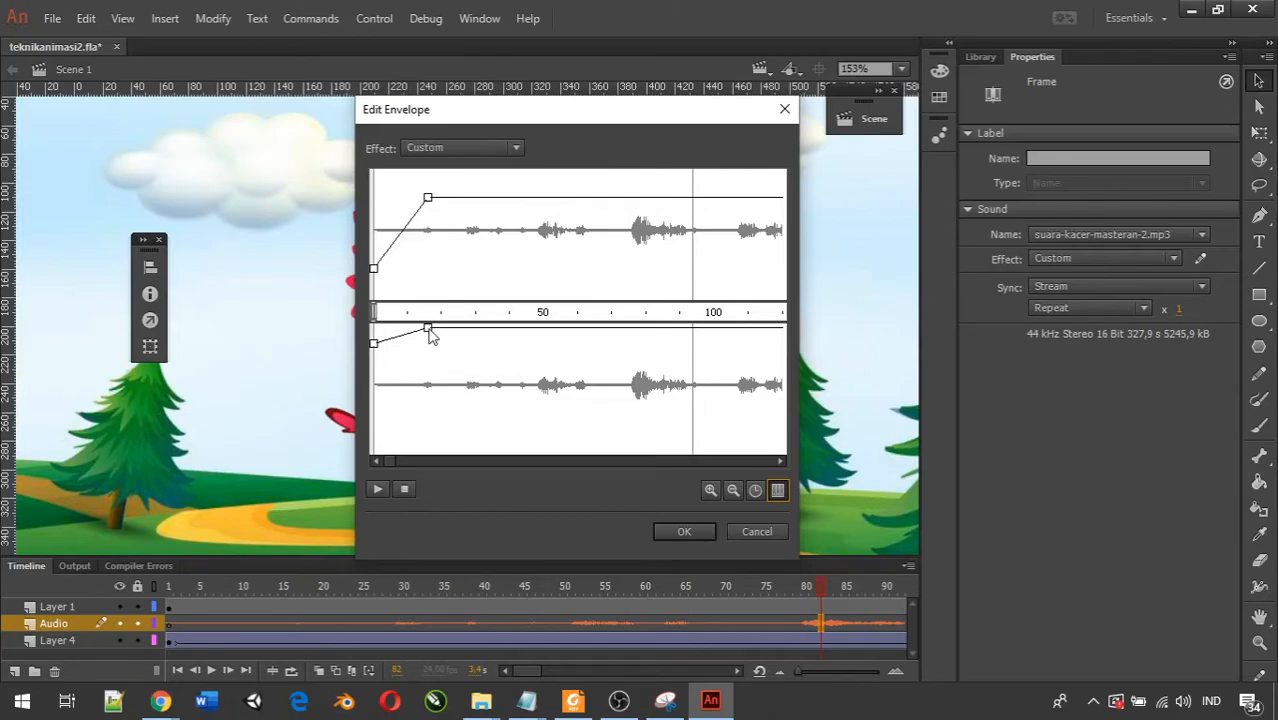
{"action": "left_click_drag", "start_coordinate": [429, 330], "coordinate": [447, 424]}
{"action": "left_click_drag", "start_coordinate": [450, 437], "coordinate": [451, 436]}
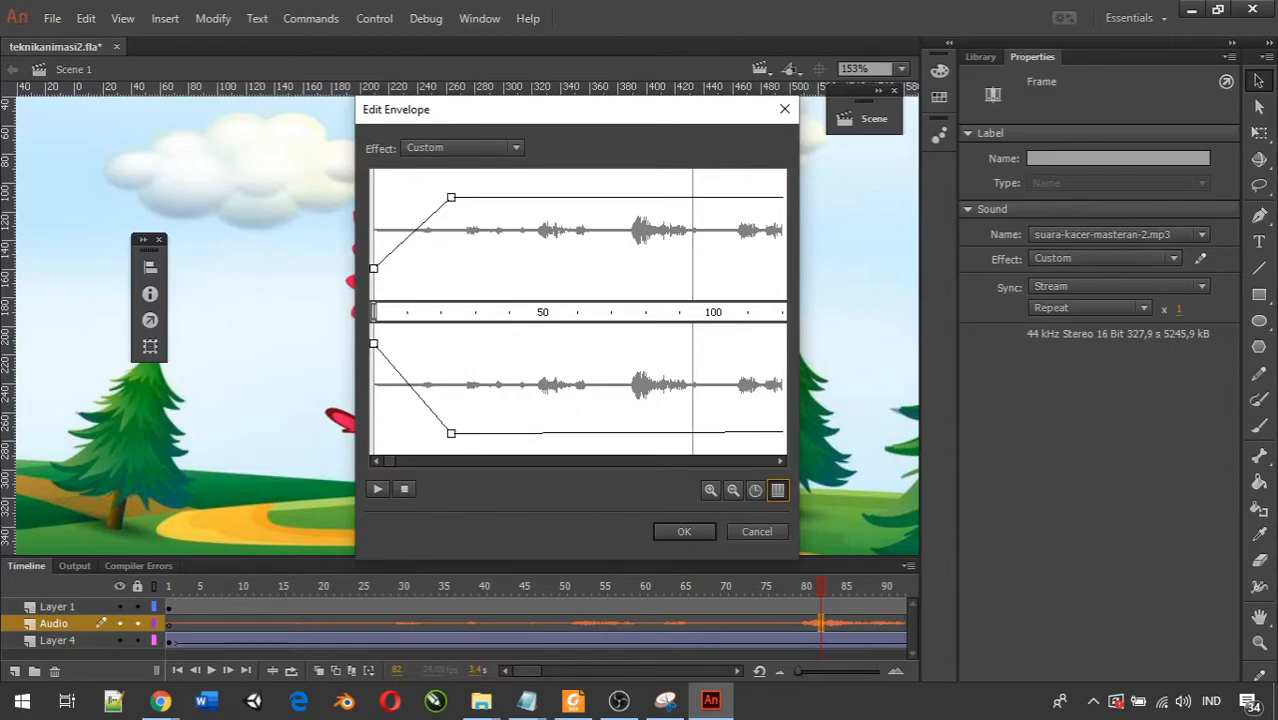
Step: Preview and accept the custom envelope, and play the timeline to hear the sound
{"action": "left_click", "coordinate": [380, 484]}
{"action": "left_click_drag", "start_coordinate": [375, 186], "coordinate": [503, 150]}
{"action": "left_click", "coordinate": [403, 491]}
{"action": "left_click", "coordinate": [684, 532]}
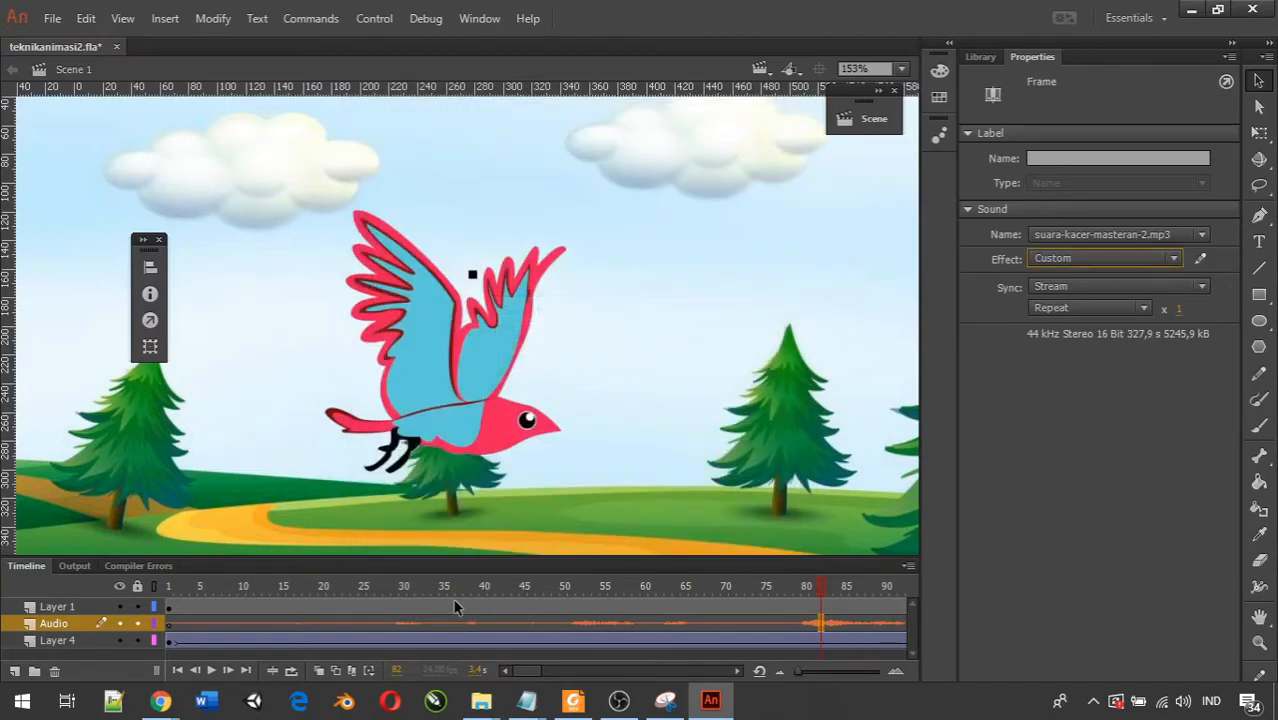
{"action": "left_click", "coordinate": [213, 670]}
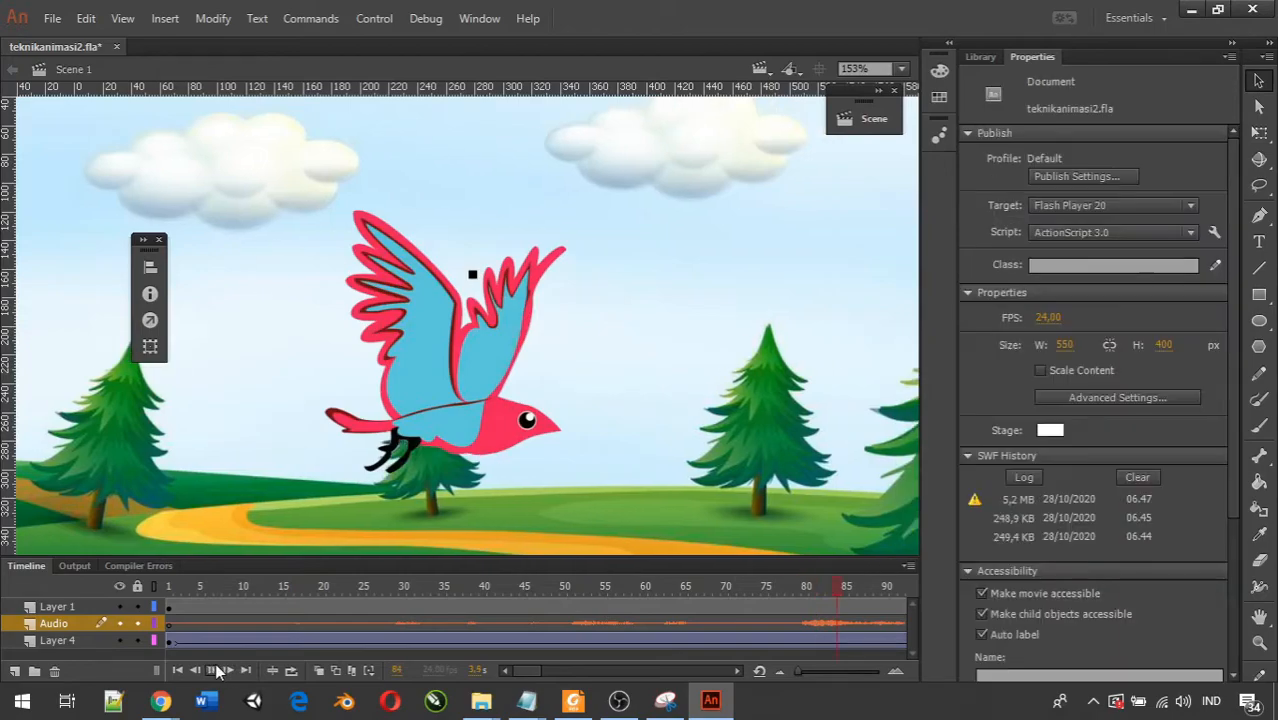
{"action": "left_click", "coordinate": [215, 671]}
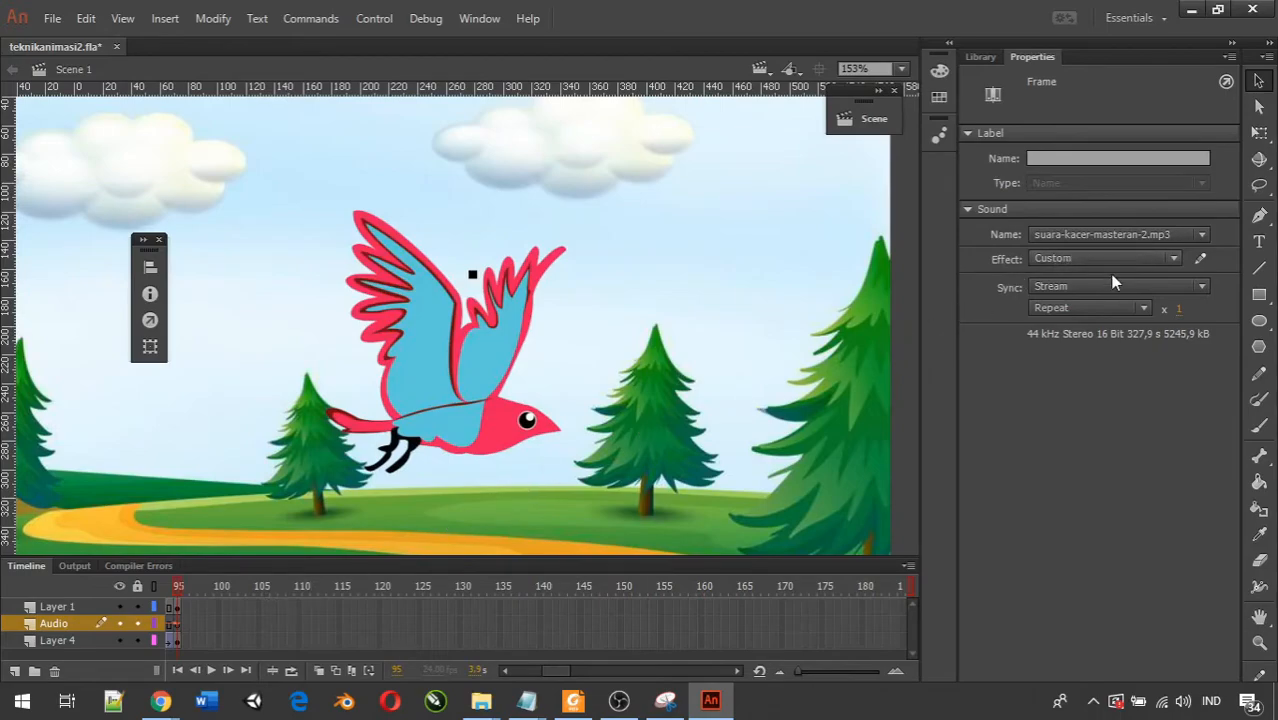
Step: Reopen the sound's envelope and remove the second point from both channels
{"action": "left_click", "coordinate": [1204, 259]}
{"action": "left_click", "coordinate": [1201, 260]}
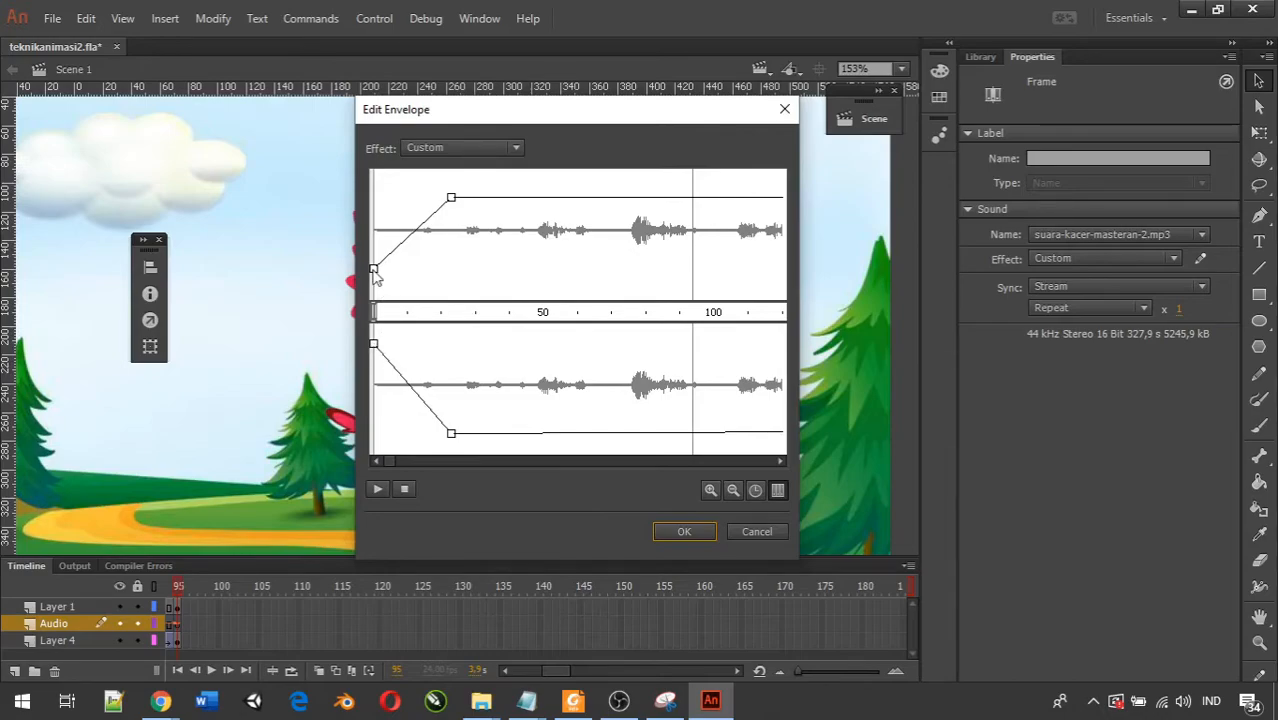
{"action": "left_click", "coordinate": [451, 198]}
{"action": "left_click_drag", "start_coordinate": [451, 198], "coordinate": [514, 138]}
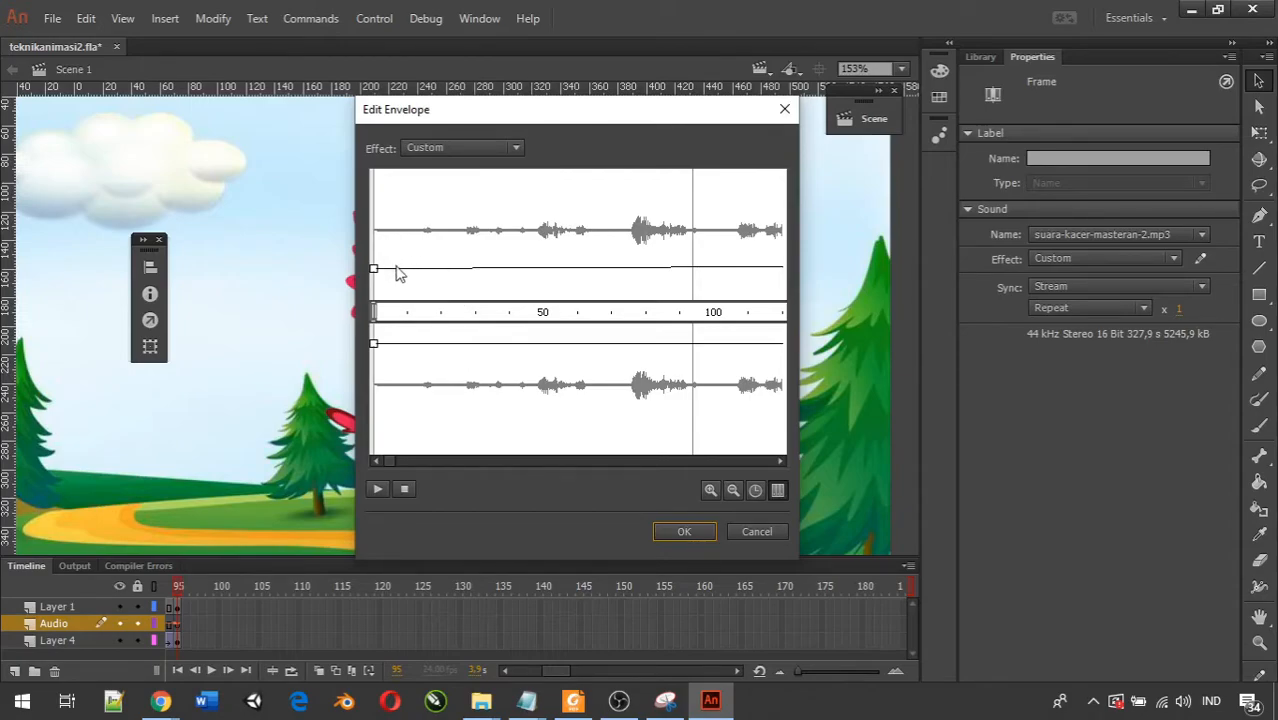
Step: Lower the left channel's envelope almost to silence, raise the right channel's close to maximum, accept, and play the timeline
{"action": "left_click_drag", "start_coordinate": [373, 269], "coordinate": [526, 290]}
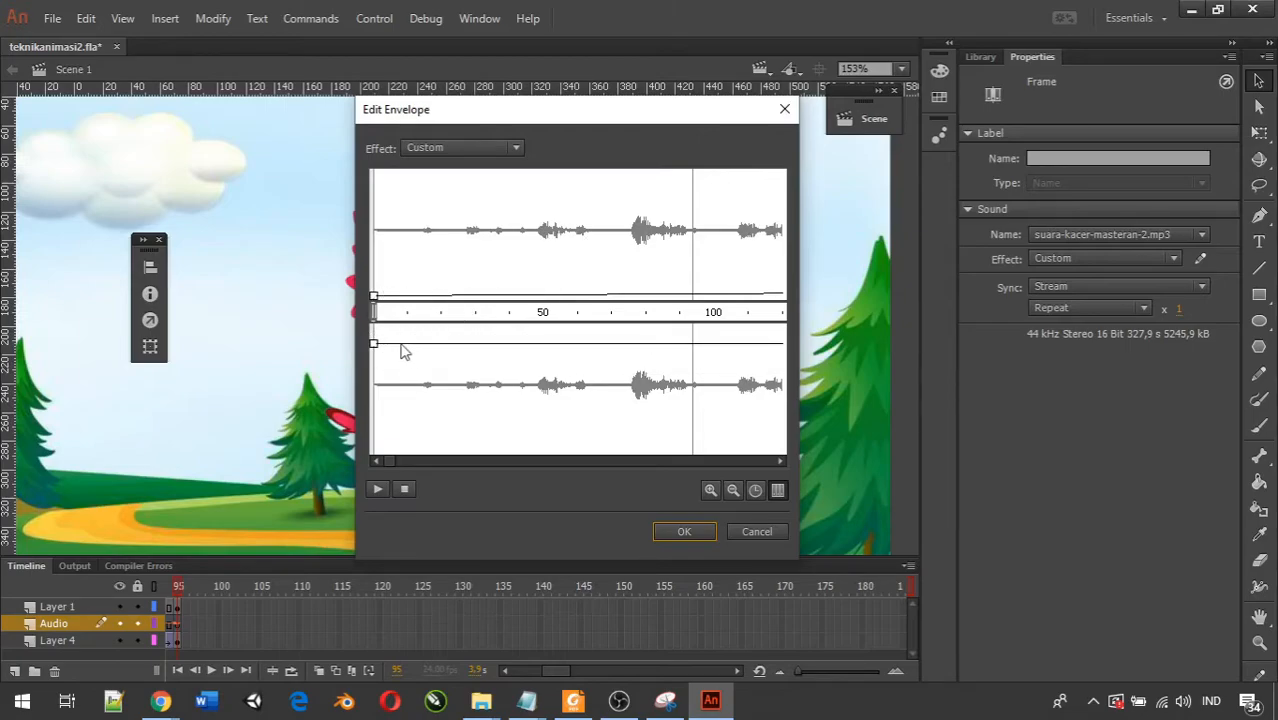
{"action": "left_click_drag", "start_coordinate": [373, 345], "coordinate": [375, 332]}
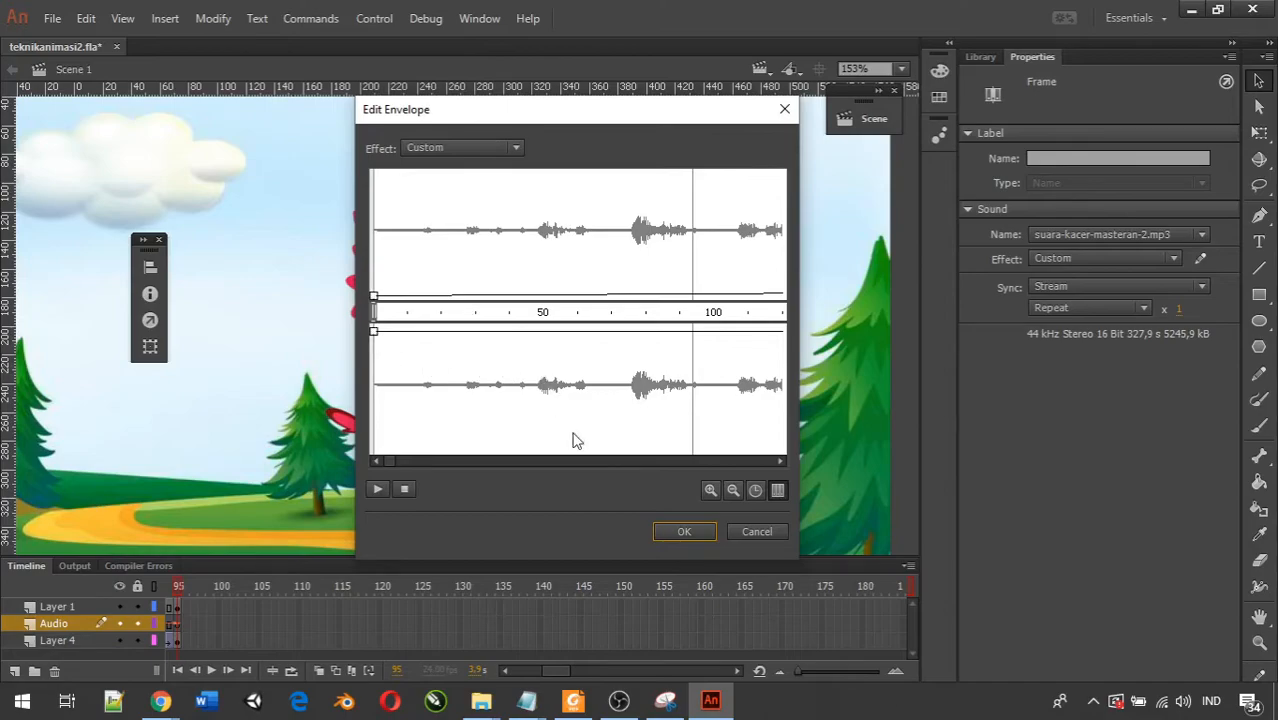
{"action": "left_click", "coordinate": [684, 532]}
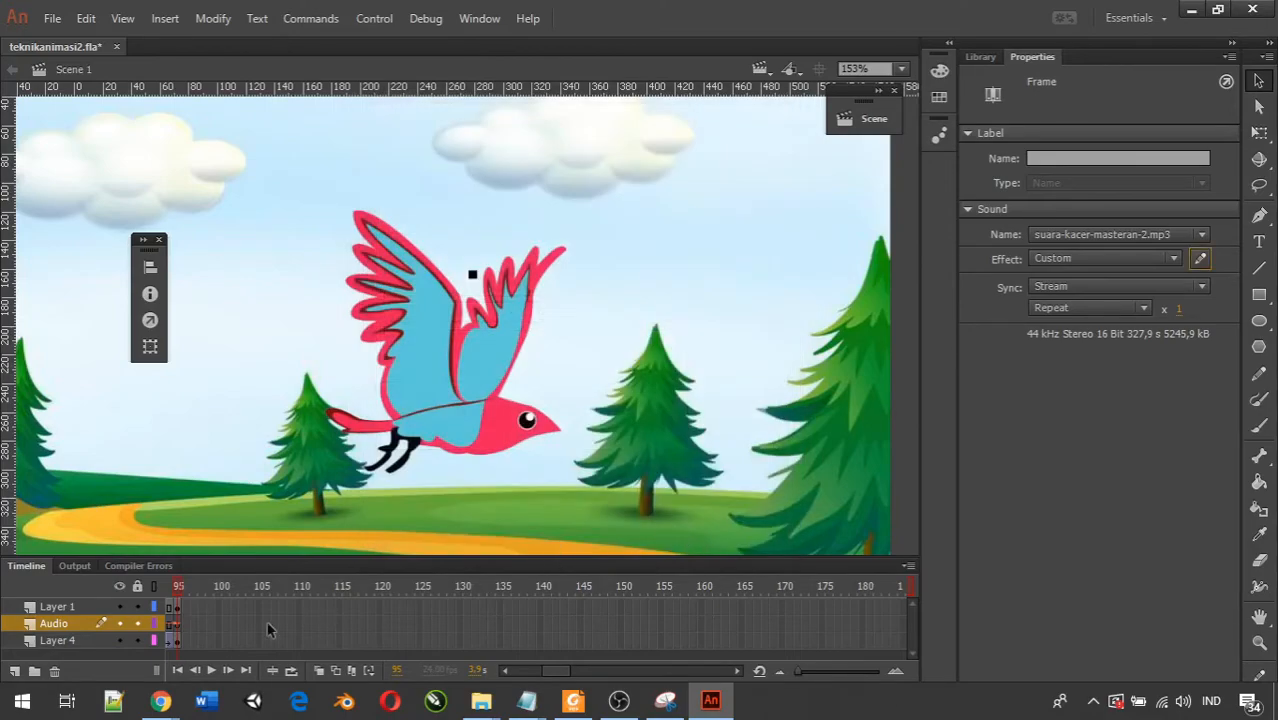
{"action": "left_click", "coordinate": [212, 672]}
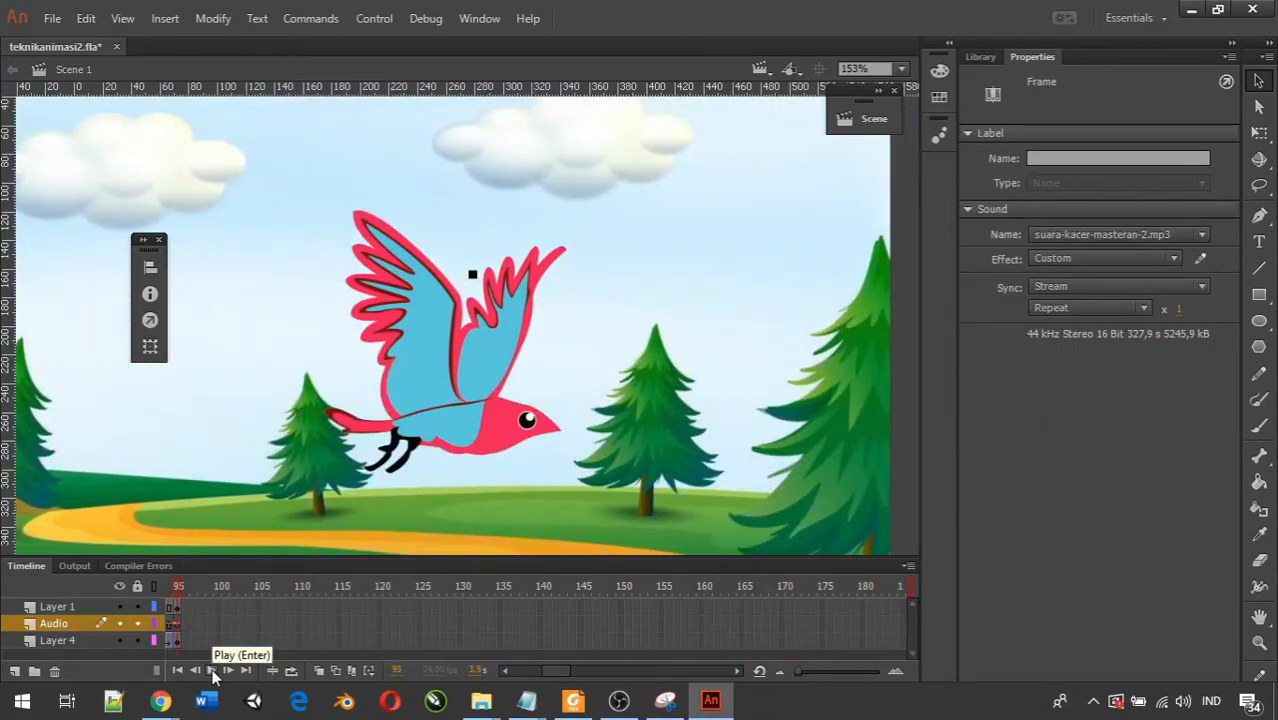
Step: Reshape the right channel's envelope to rise from a low start to full volume at about frame 35, hold until 70, and fall silent near 94
{"action": "left_click", "coordinate": [1201, 259]}
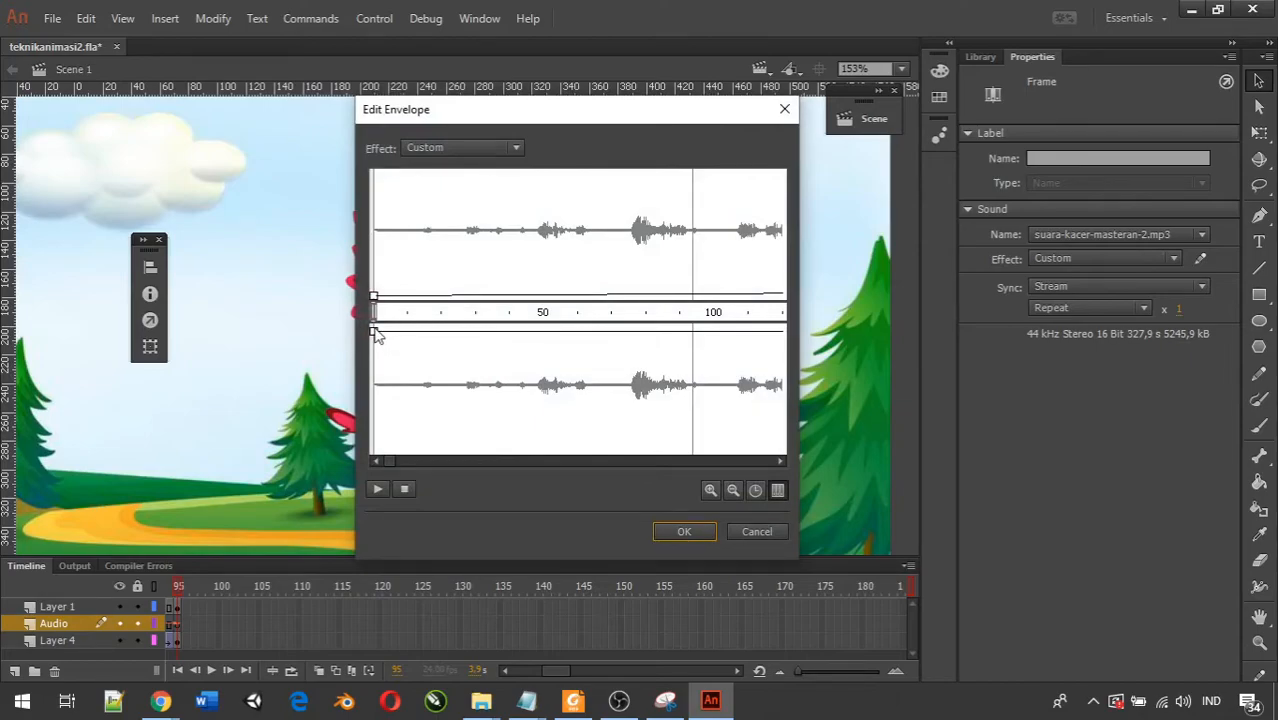
{"action": "mouse_move", "coordinate": [374, 330]}
{"action": "left_mouse_down"}
{"action": "mouse_move", "coordinate": [377, 395]}
{"action": "mouse_move", "coordinate": [391, 417]}
{"action": "mouse_move", "coordinate": [428, 417]}
{"action": "mouse_move", "coordinate": [376, 440]}
{"action": "mouse_move", "coordinate": [440, 435]}
{"action": "mouse_move", "coordinate": [494, 331]}
{"action": "left_mouse_up"}
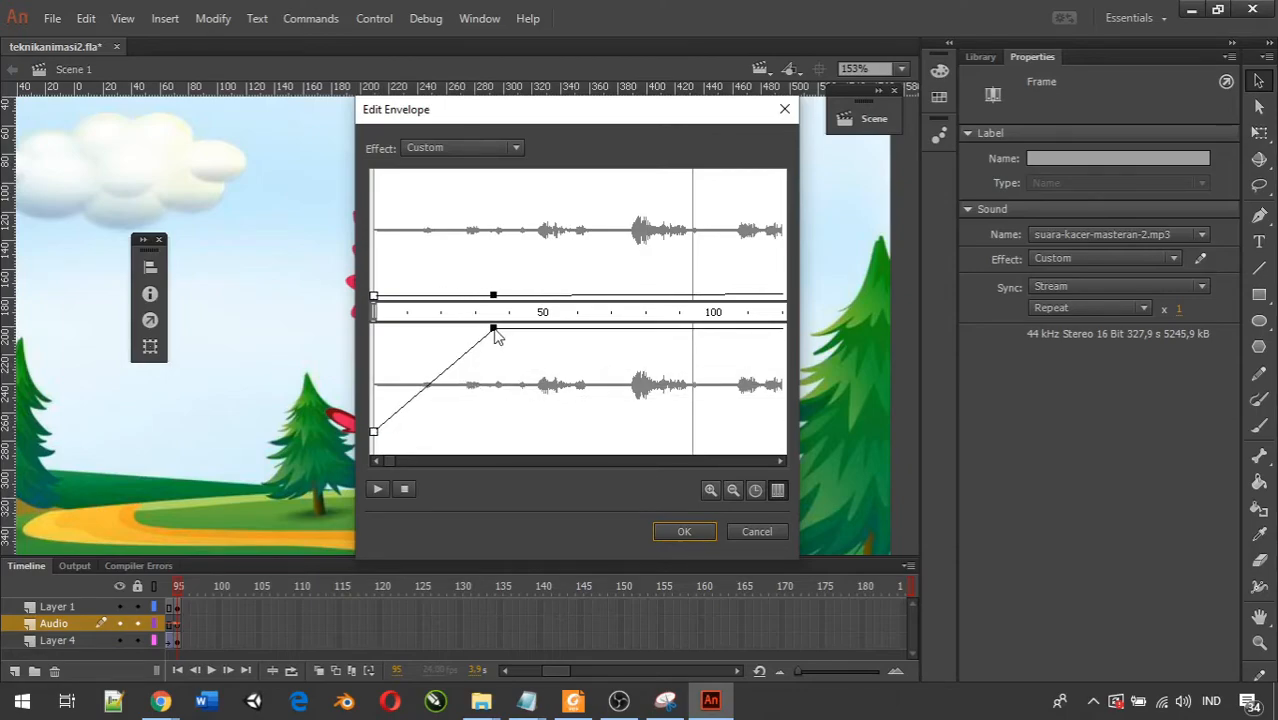
{"action": "left_click", "coordinate": [593, 328]}
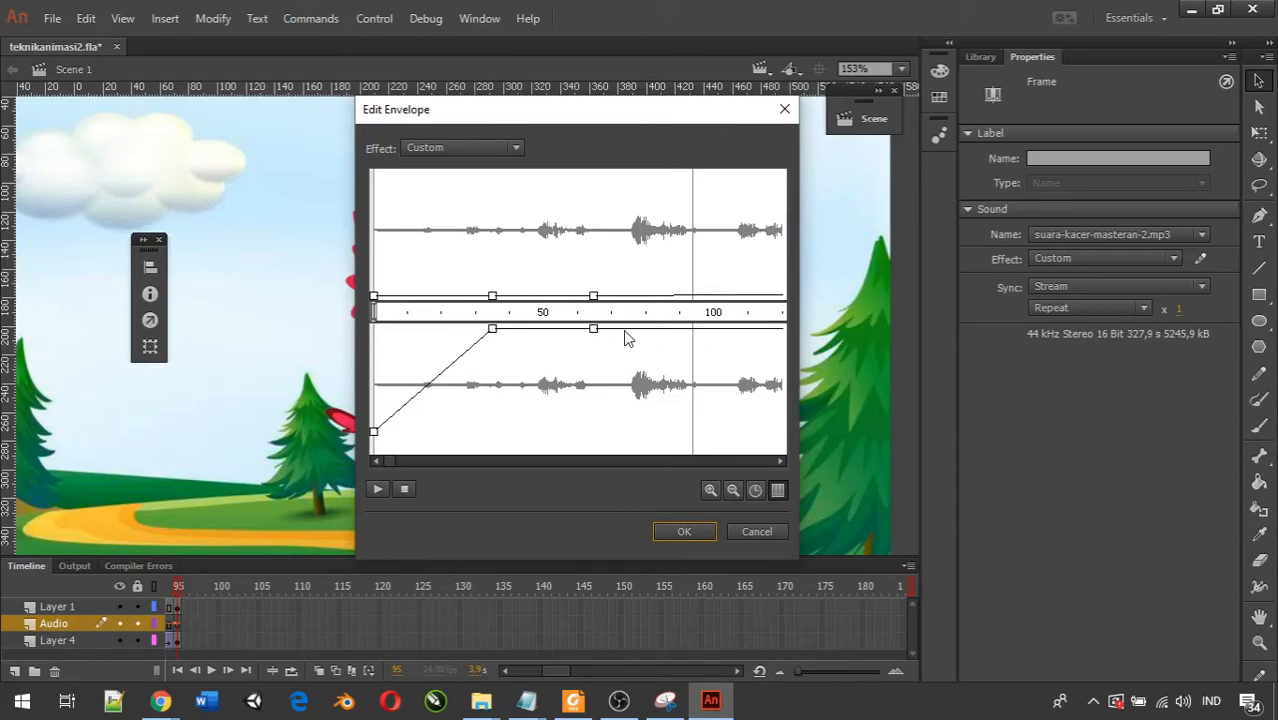
{"action": "left_click_drag", "start_coordinate": [662, 329], "coordinate": [697, 457]}
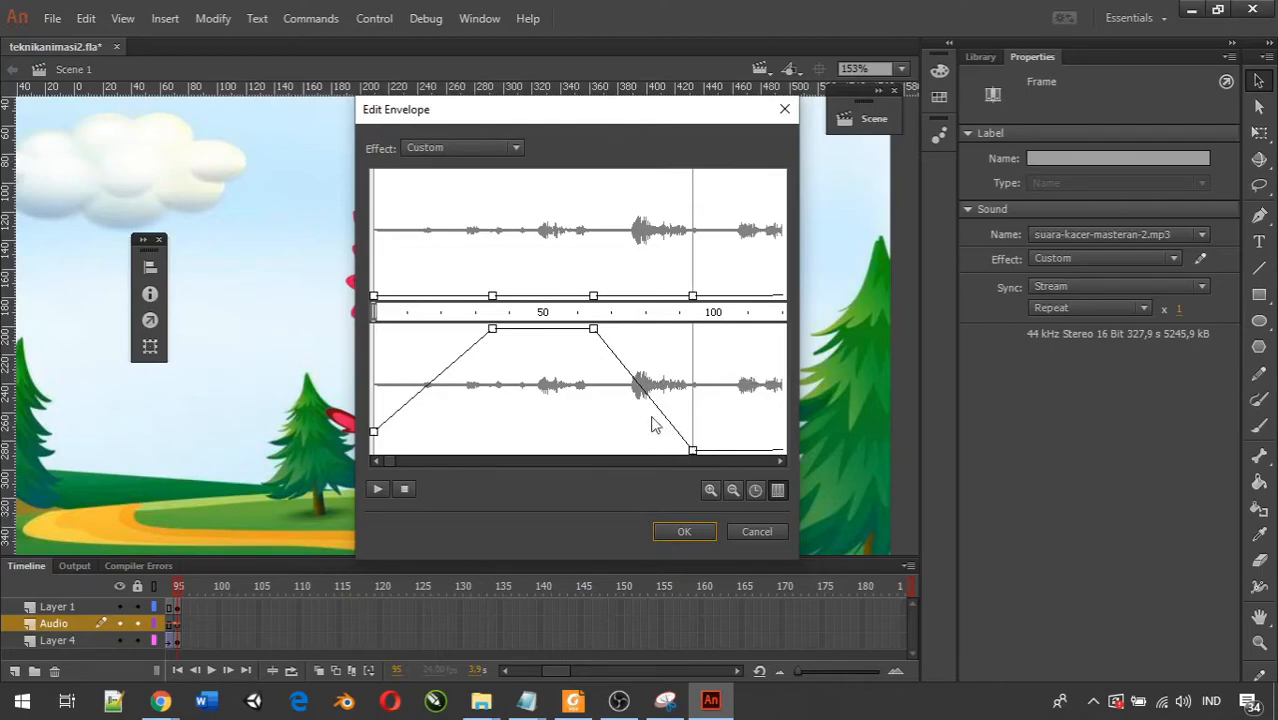
{"action": "mouse_move", "coordinate": [594, 330]}
{"action": "left_mouse_down"}
{"action": "mouse_move", "coordinate": [616, 340]}
{"action": "mouse_move", "coordinate": [611, 329]}
{"action": "left_mouse_up"}
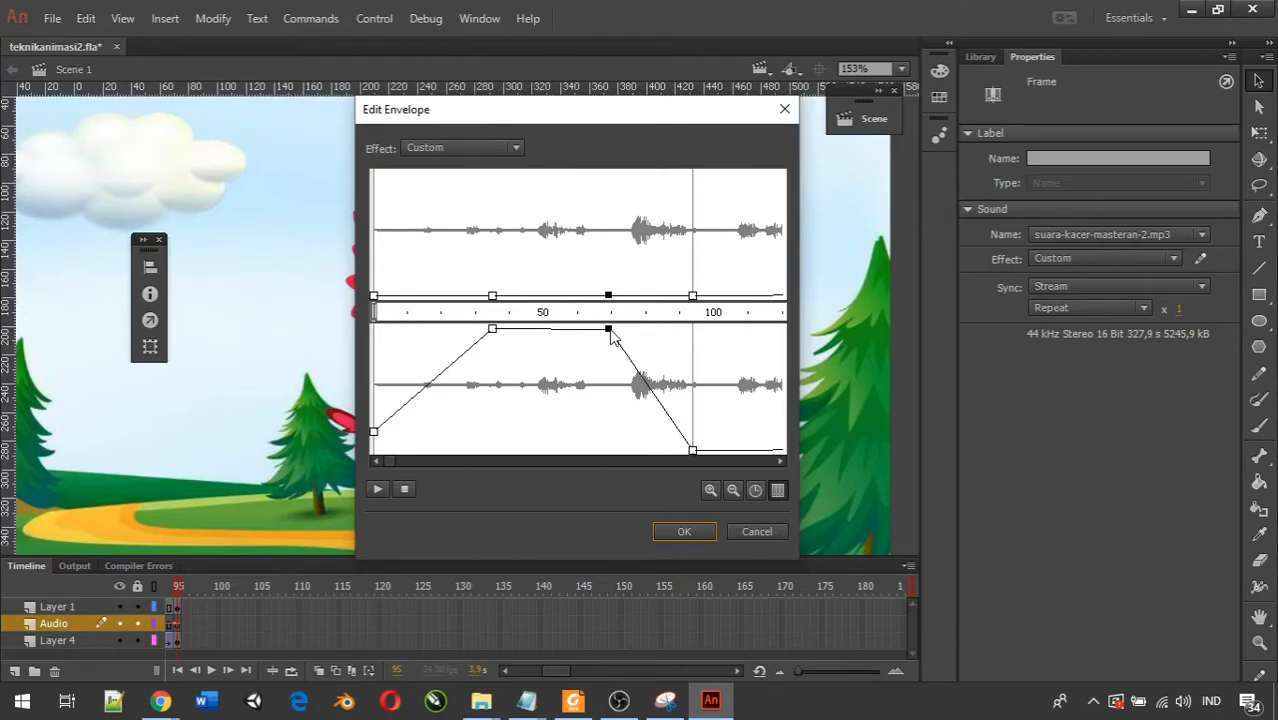
{"action": "left_click_drag", "start_coordinate": [611, 327], "coordinate": [613, 329]}
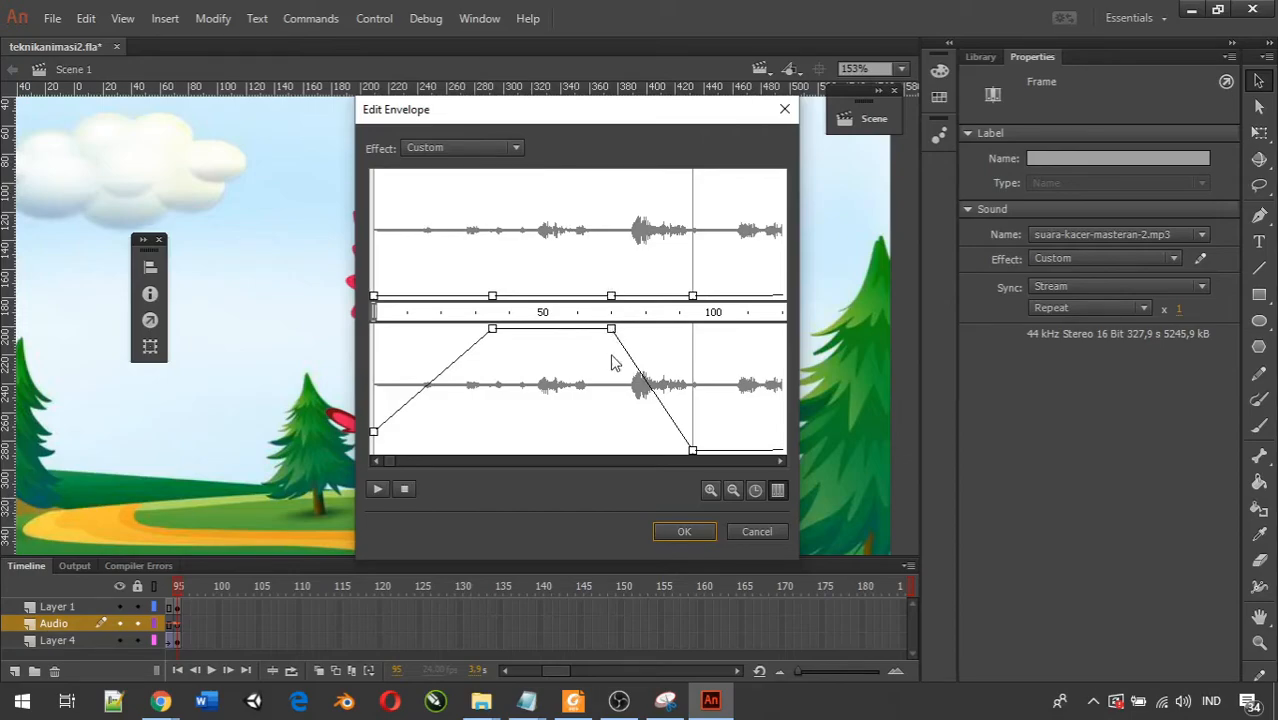
Step: Accept the reshaped envelope and play the timeline twice to hear the volume rise and fall
{"action": "left_click", "coordinate": [668, 530]}
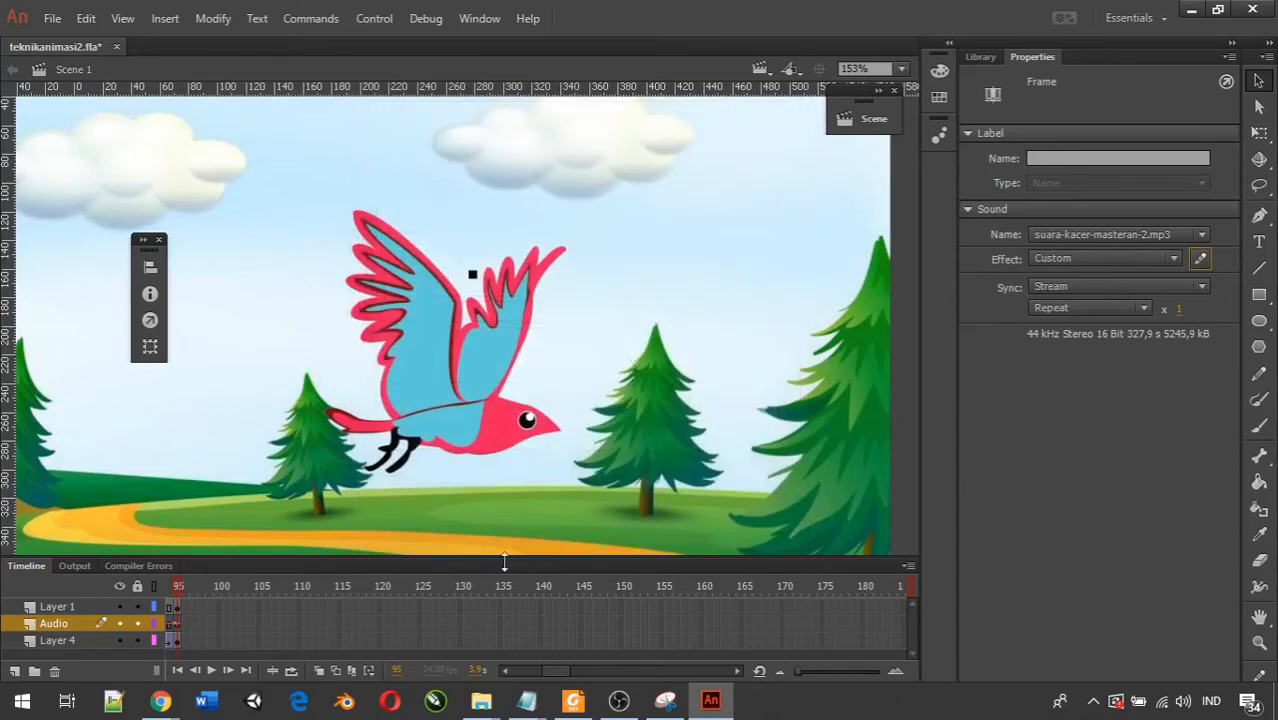
{"action": "left_click", "coordinate": [214, 671]}
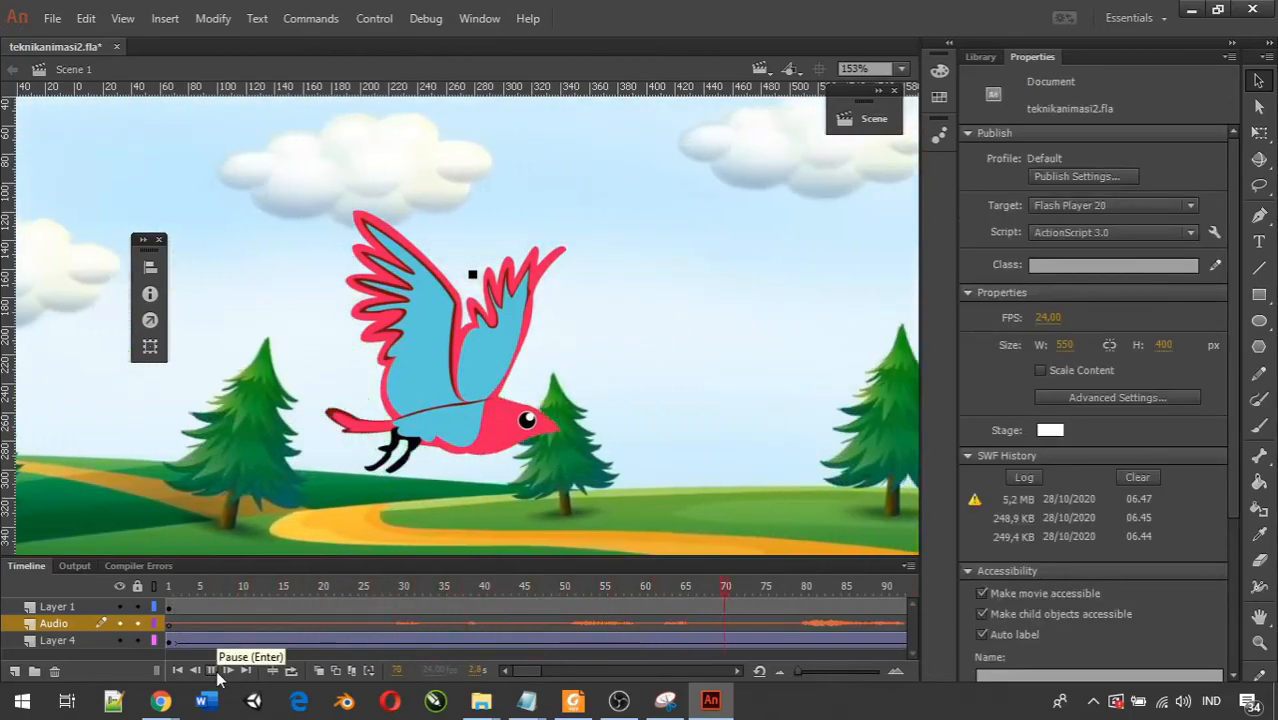
{"action": "left_click", "coordinate": [216, 671]}
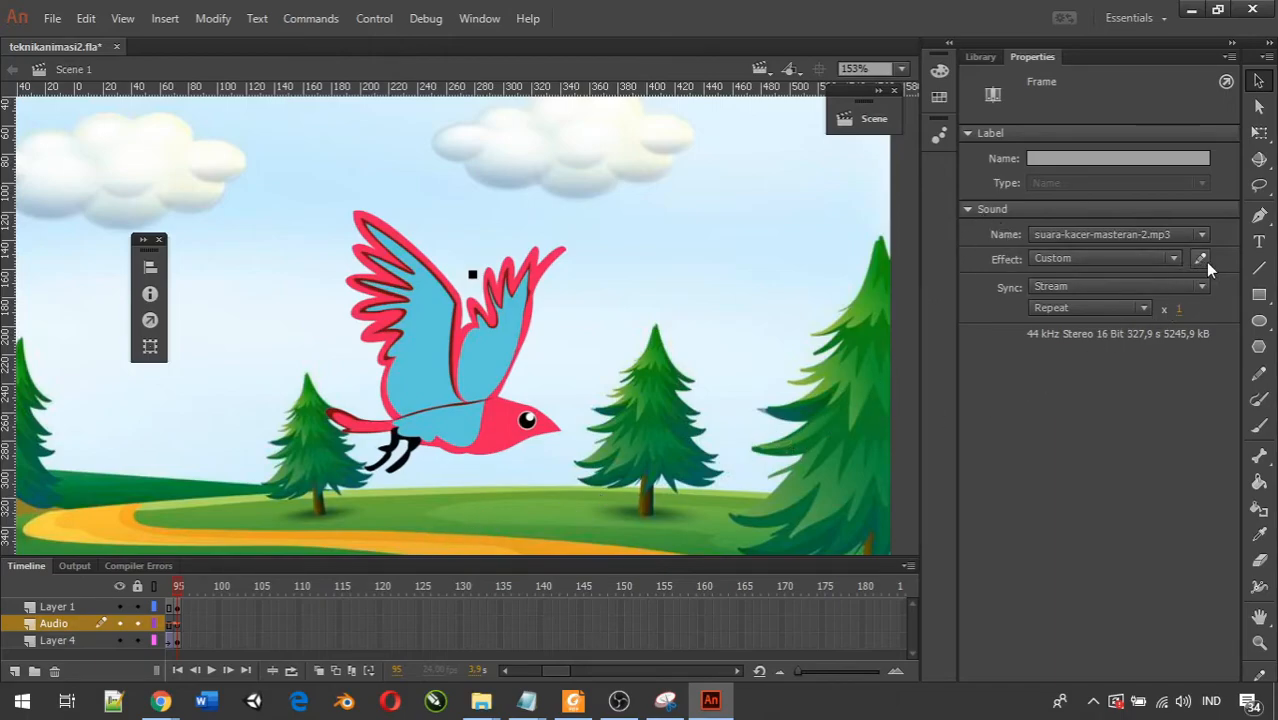
Step: Reopen the sound's envelope from frame 82 of the Audio layer and move the right channel's third point earlier to about frame 63
{"action": "left_click_drag", "start_coordinate": [546, 672], "coordinate": [510, 672]}
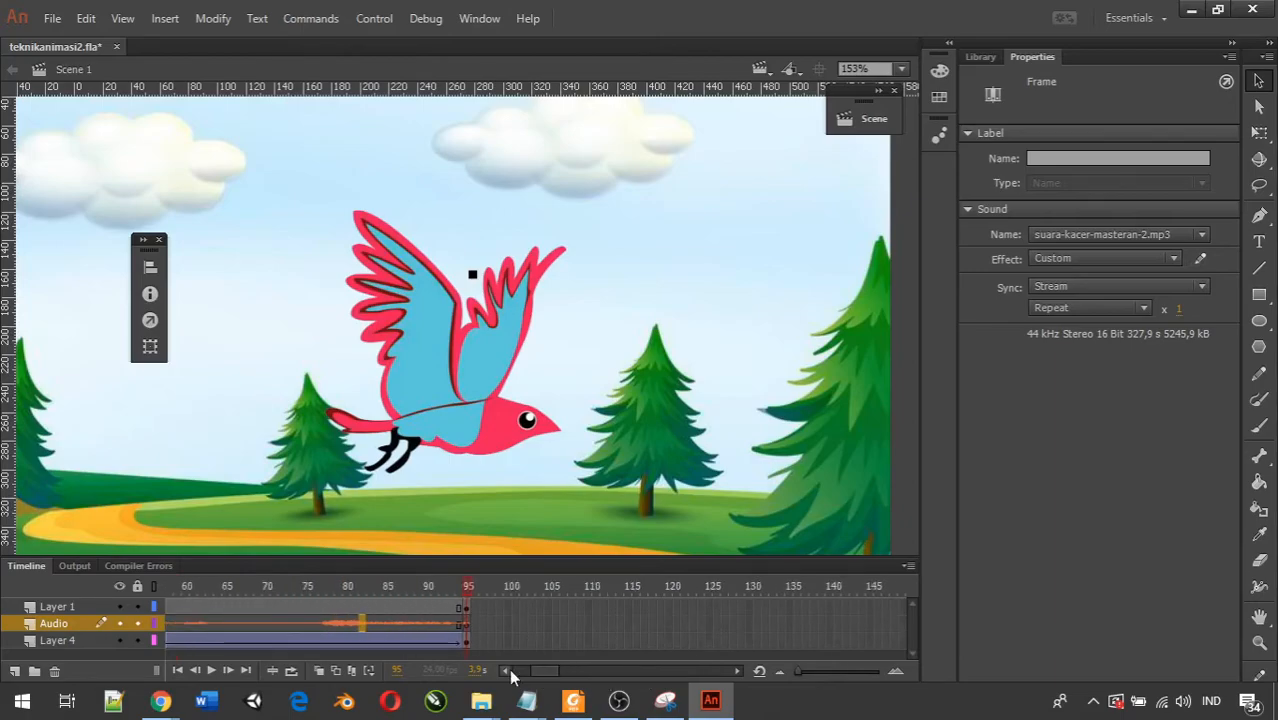
{"action": "left_click", "coordinate": [362, 624]}
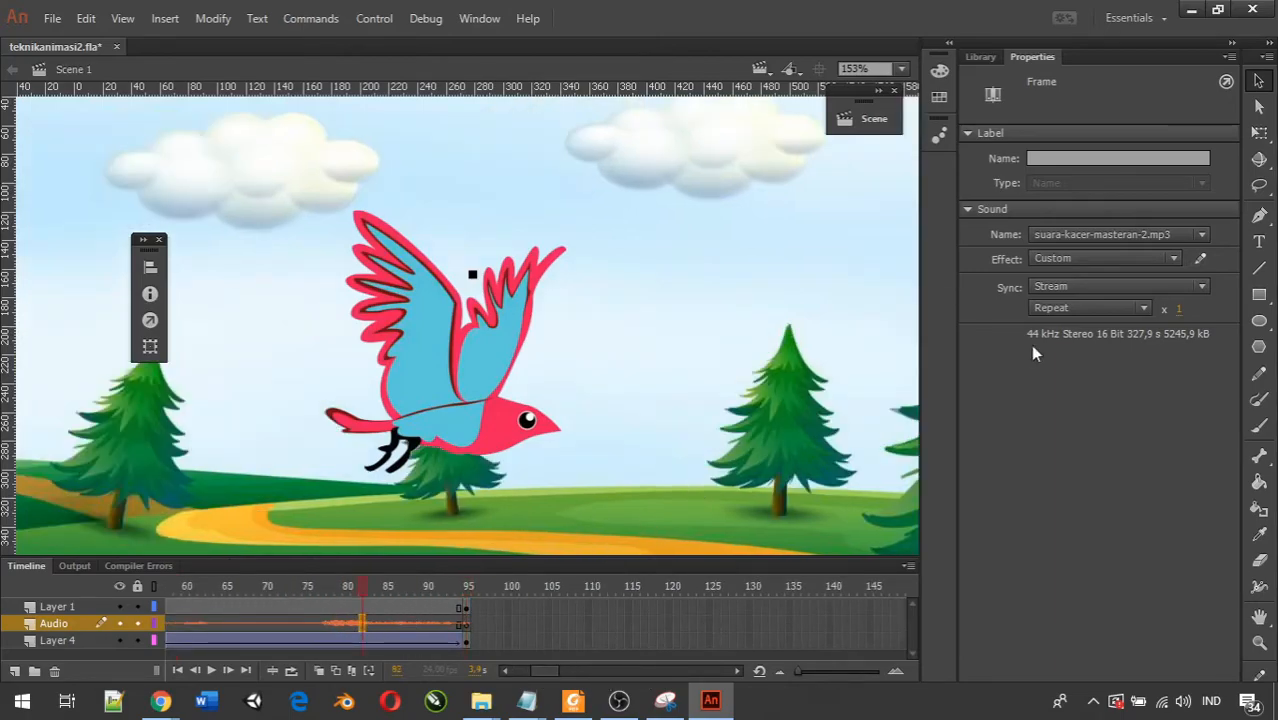
{"action": "left_click", "coordinate": [1200, 258]}
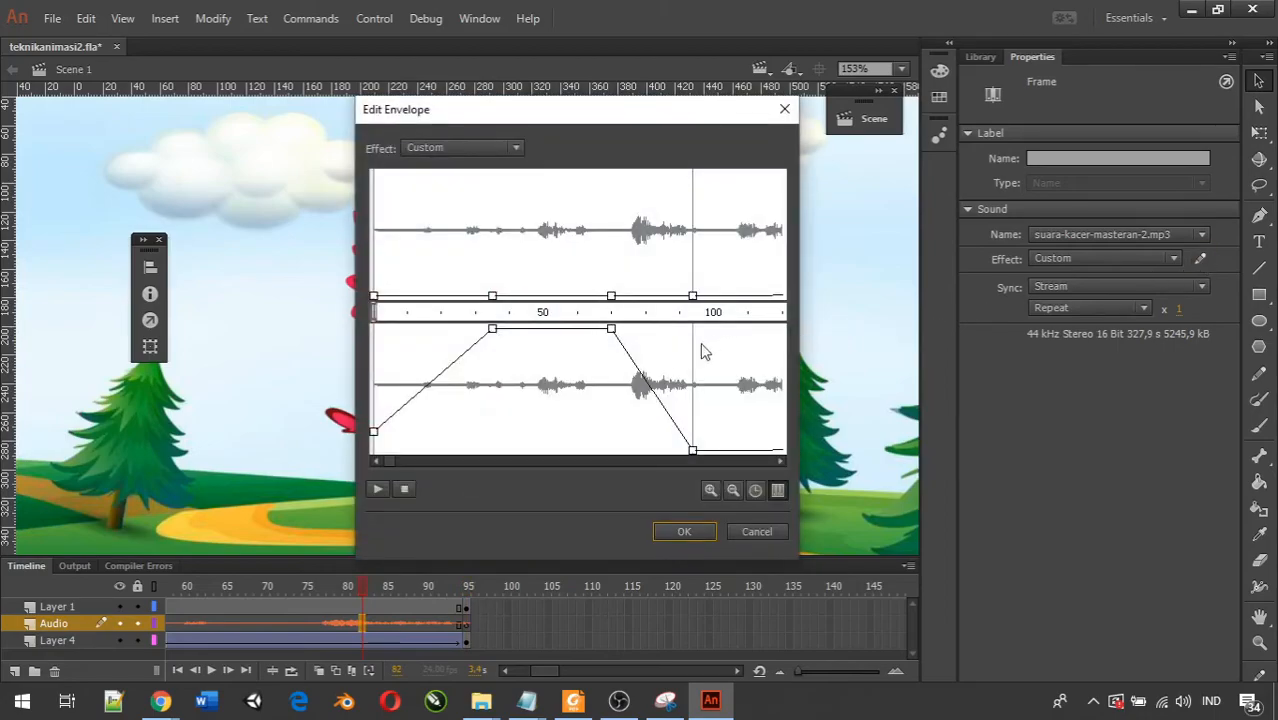
{"action": "left_click_drag", "start_coordinate": [612, 330], "coordinate": [586, 331]}
Step: Move the far envelope point near frame 5900 to the sound's end, lower it to silence in both channels, and accept the envelope
{"action": "left_click", "coordinate": [733, 490]}
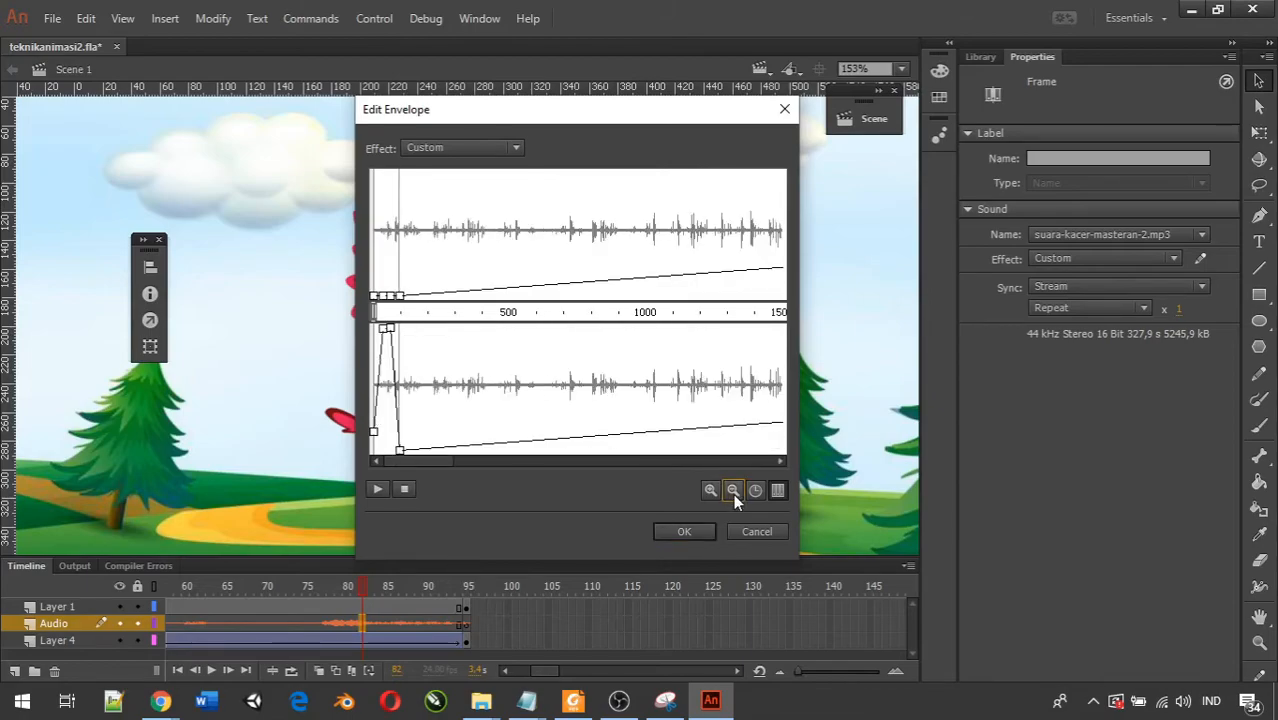
{"action": "left_click", "coordinate": [733, 490]}
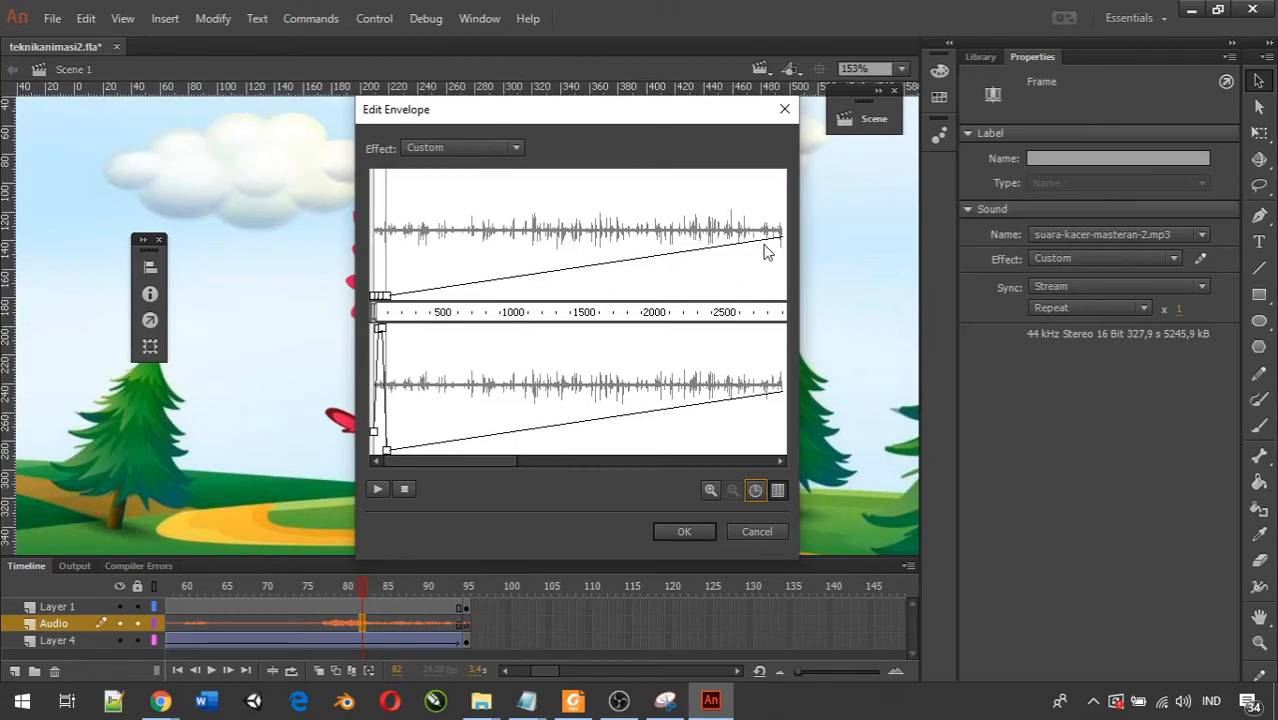
{"action": "left_click", "coordinate": [711, 489]}
{"action": "left_click", "coordinate": [711, 489]}
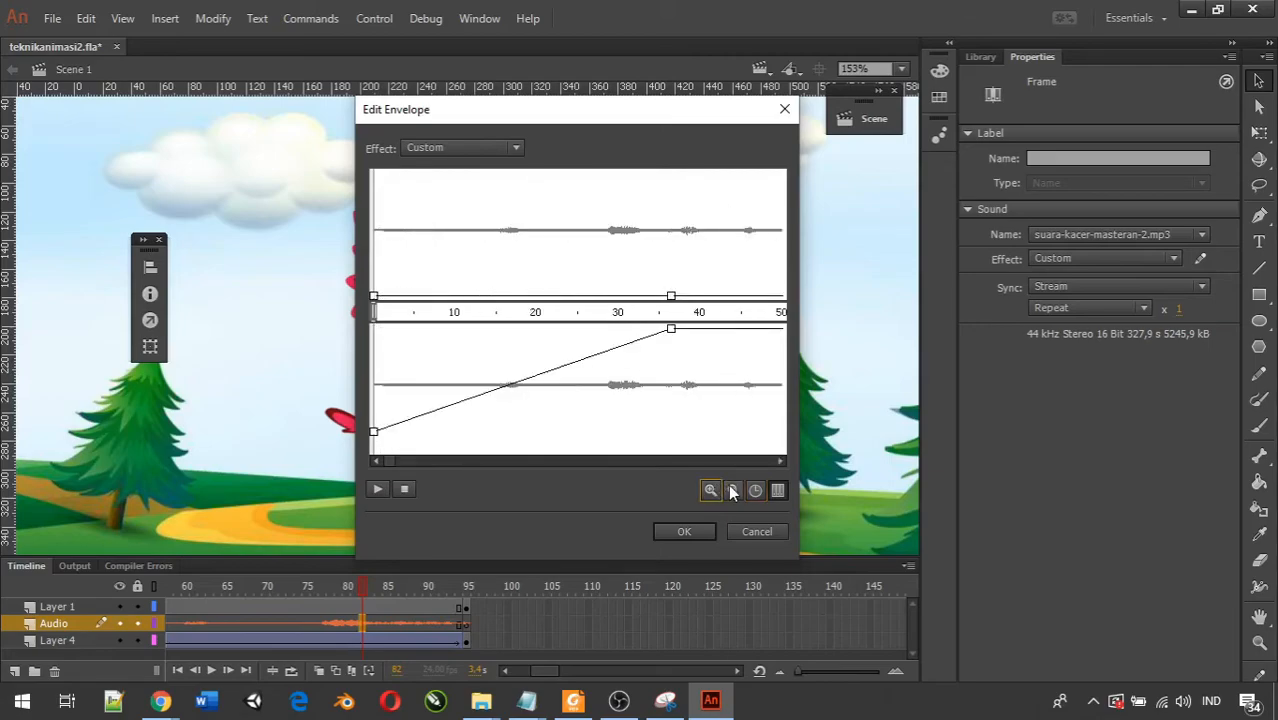
{"action": "left_click", "coordinate": [733, 489]}
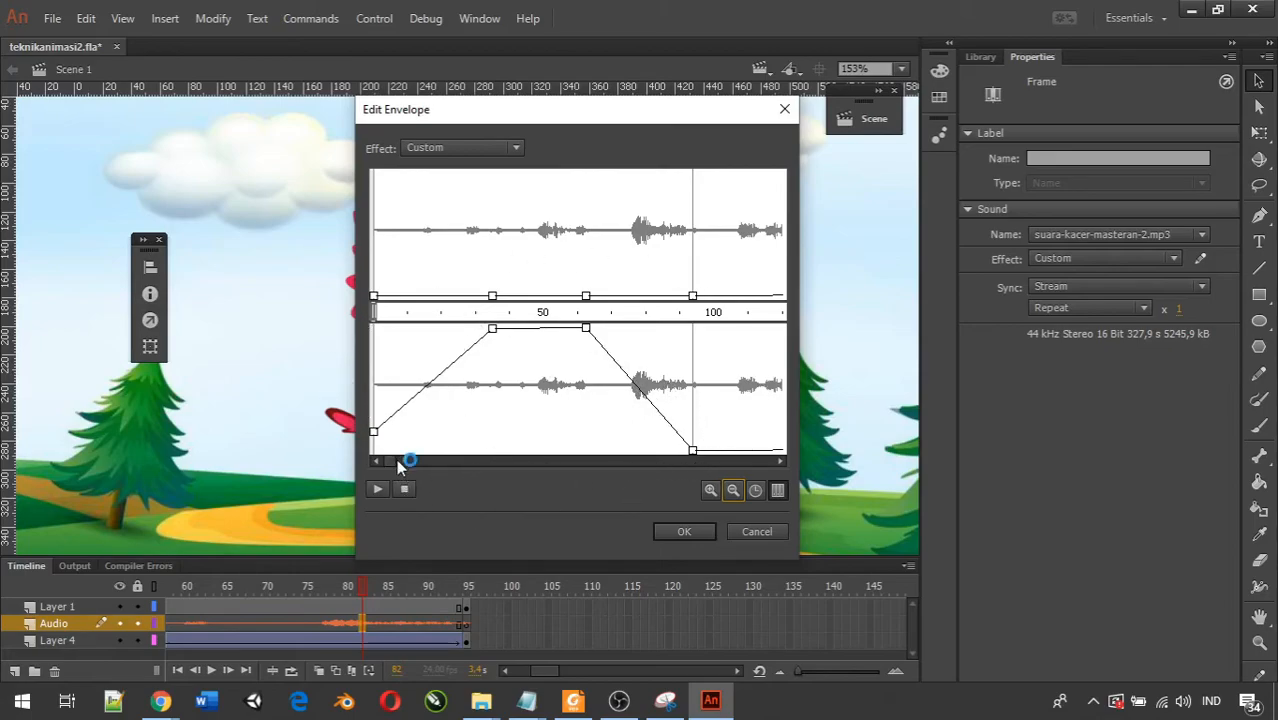
{"action": "left_click_drag", "start_coordinate": [391, 457], "coordinate": [674, 464]}
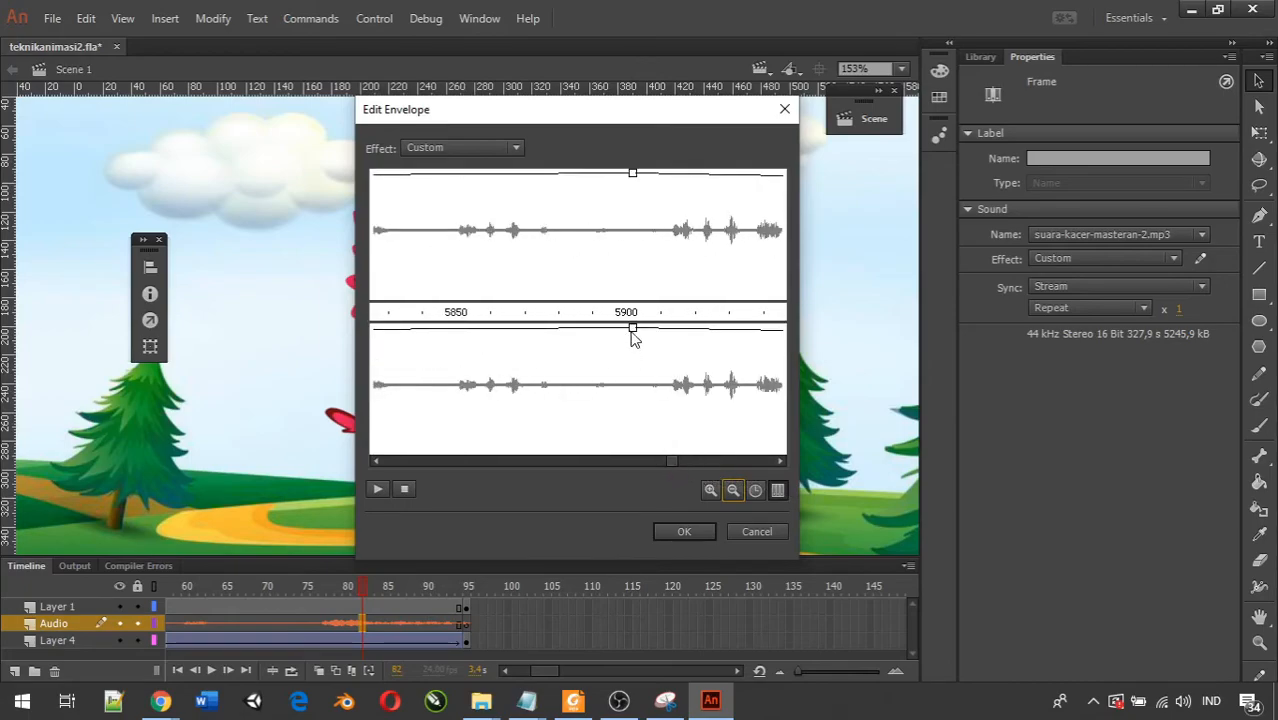
{"action": "mouse_move", "coordinate": [632, 330]}
{"action": "left_mouse_down"}
{"action": "mouse_move", "coordinate": [618, 455]}
{"action": "mouse_move", "coordinate": [802, 468]}
{"action": "left_mouse_up"}
{"action": "mouse_move", "coordinate": [696, 296]}
{"action": "left_mouse_down"}
{"action": "mouse_move", "coordinate": [693, 251]}
{"action": "mouse_move", "coordinate": [676, 263]}
{"action": "mouse_move", "coordinate": [652, 243]}
{"action": "mouse_move", "coordinate": [671, 124]}
{"action": "left_mouse_up"}
{"action": "left_click", "coordinate": [697, 297]}
{"action": "mouse_move", "coordinate": [698, 295]}
{"action": "left_mouse_down"}
{"action": "mouse_move", "coordinate": [688, 197]}
{"action": "mouse_move", "coordinate": [707, 298]}
{"action": "mouse_move", "coordinate": [697, 303]}
{"action": "left_mouse_up"}
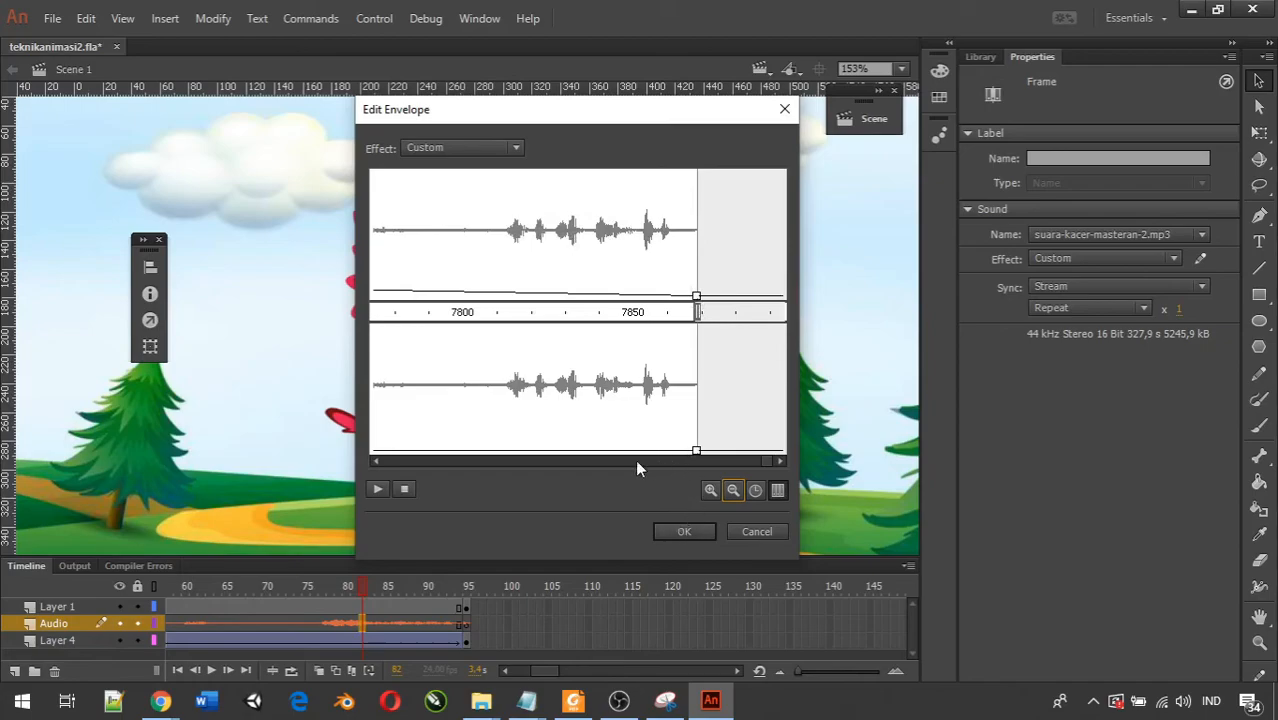
{"action": "left_click_drag", "start_coordinate": [766, 463], "coordinate": [343, 478]}
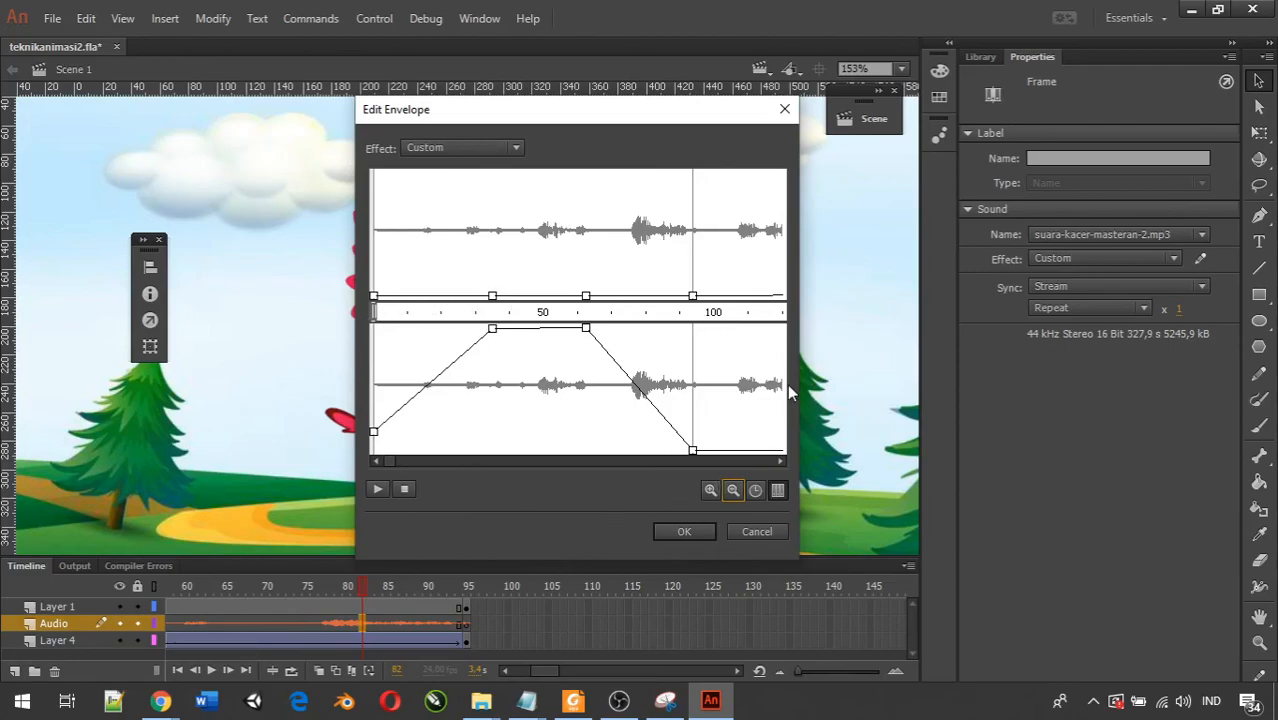
{"action": "left_click", "coordinate": [678, 532]}
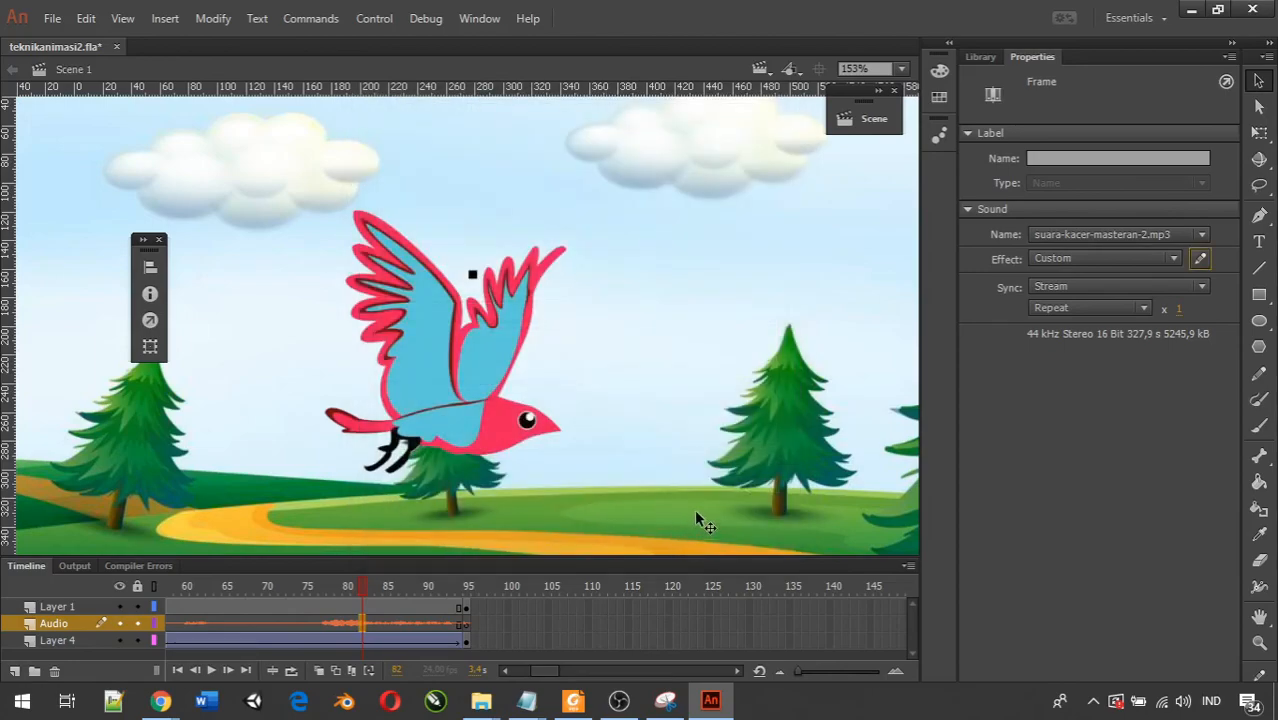